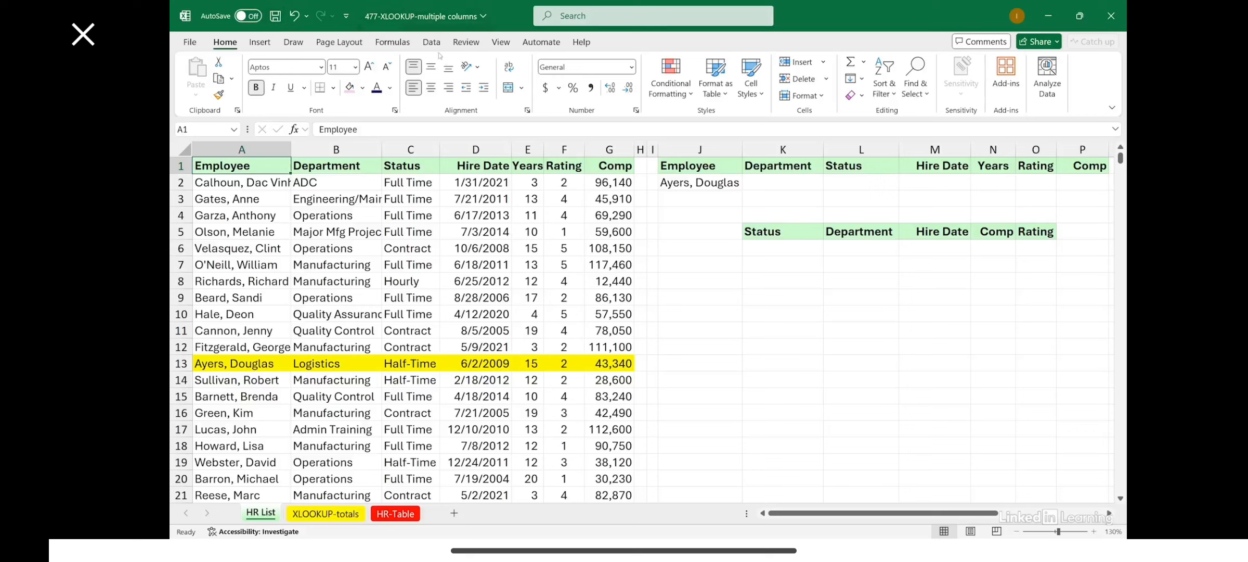
Step: Check which employees the selection list in cell J2 offers
left_click(697, 182)
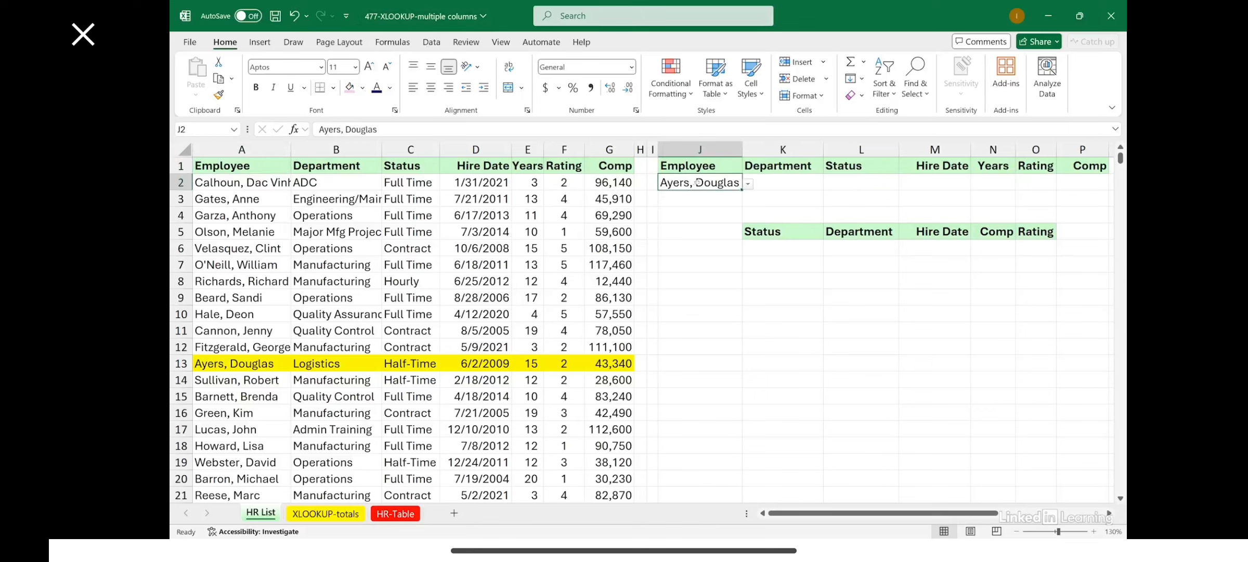
left_click(747, 184)
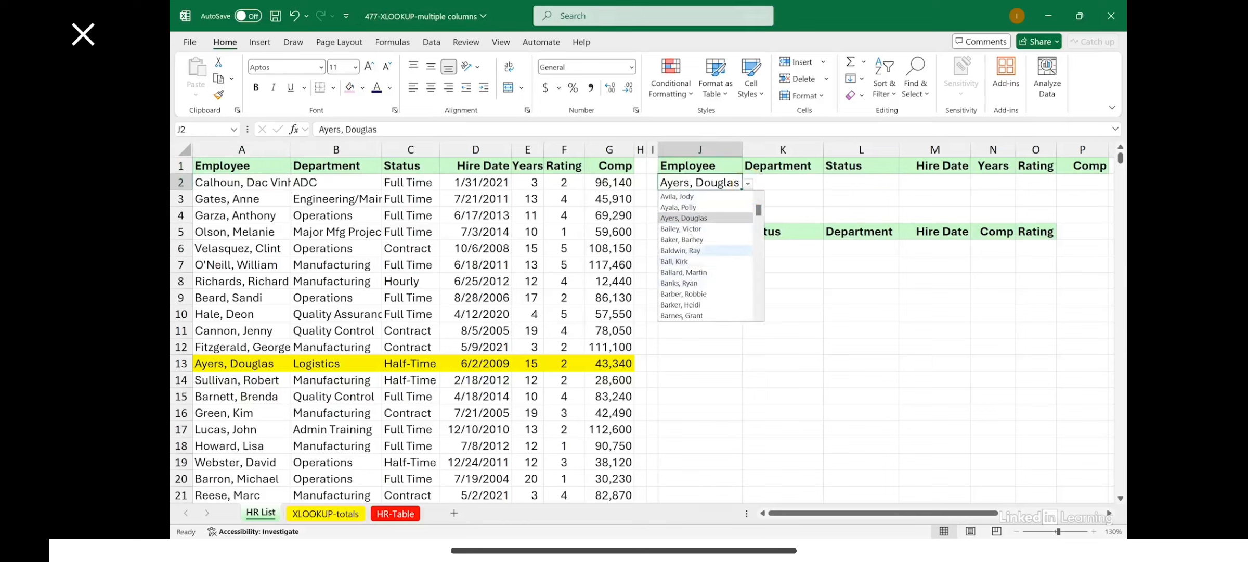
left_click(698, 182)
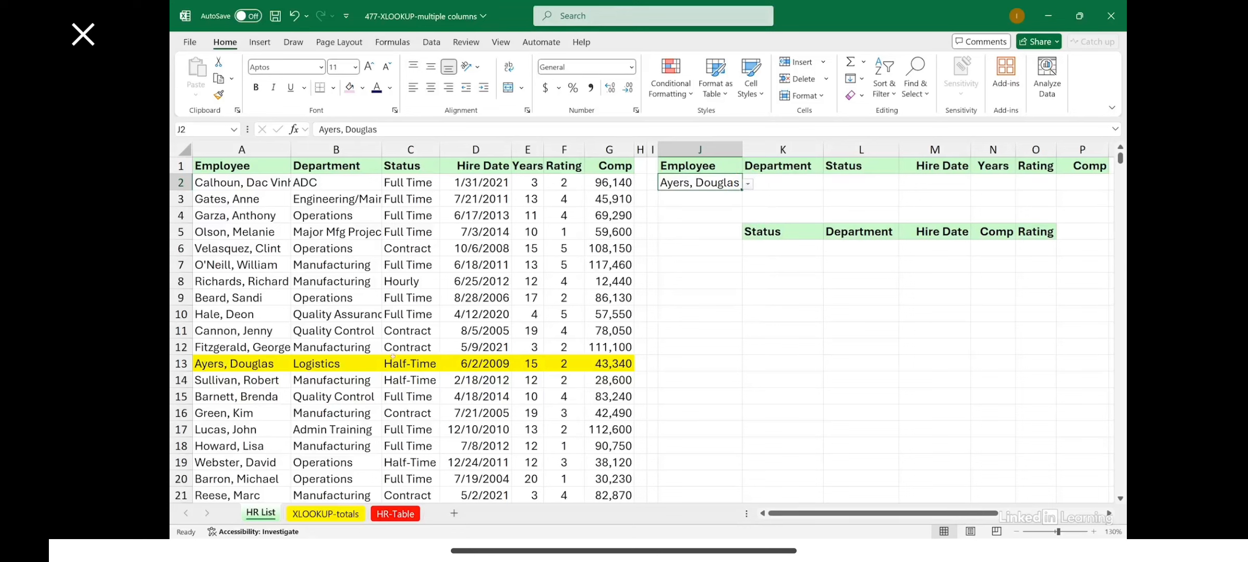
Step: Enter the formula =XLOOKUP(J2,A:A,B:B) in K2 to return the selected employee's department
left_click(778, 181)
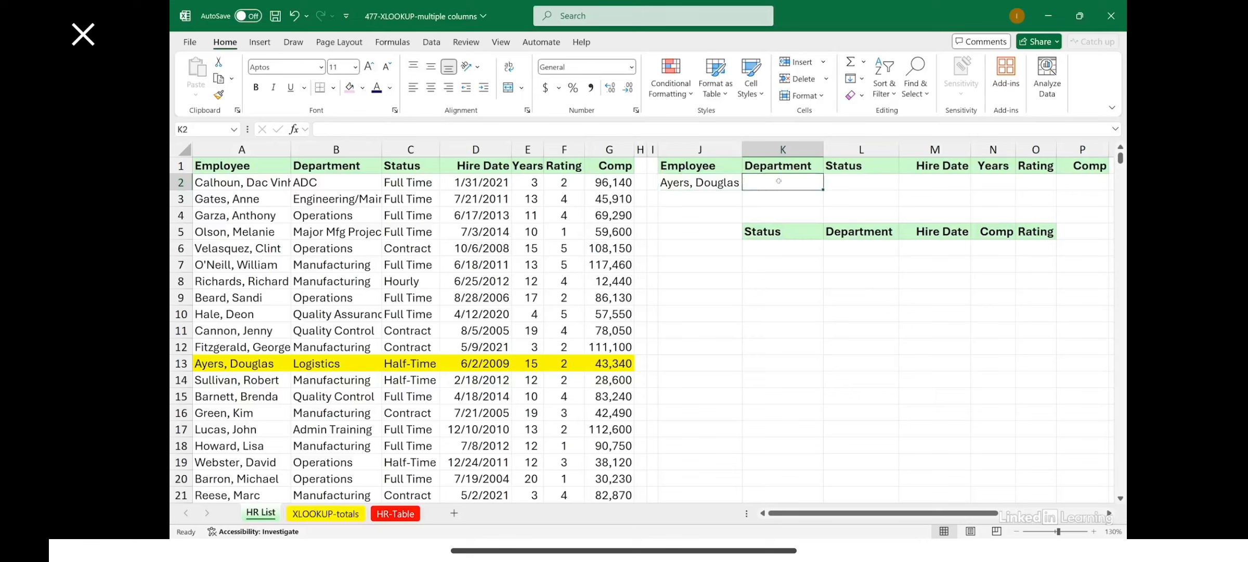
left_click_drag(778, 180, 819, 181)
type("=")
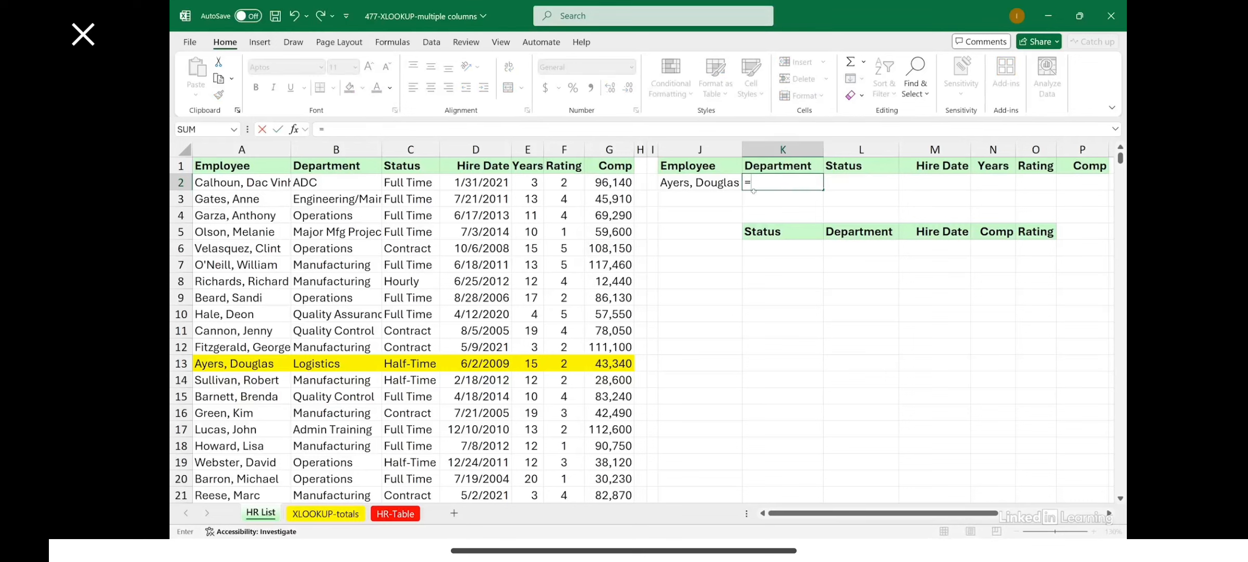
type("xl")
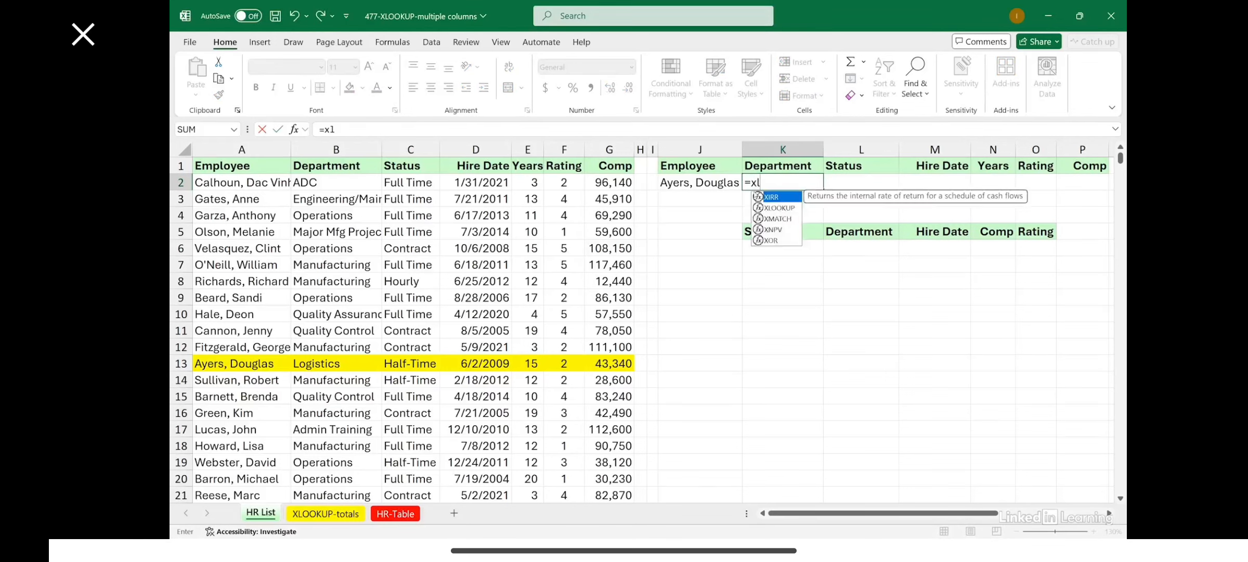
key("Tab")
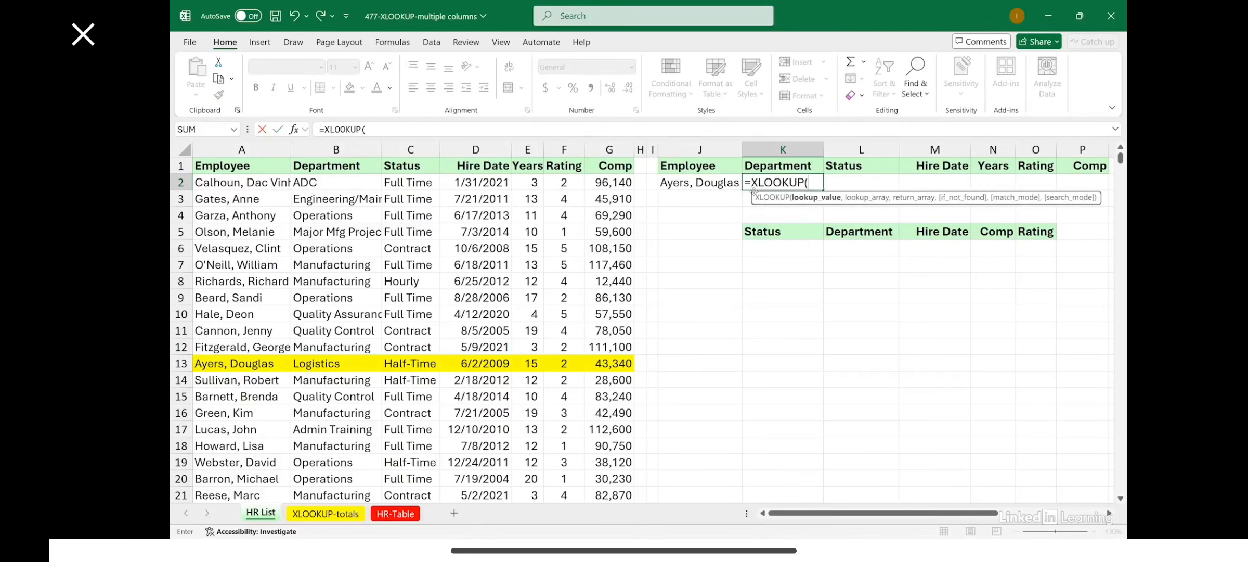
left_click(721, 184)
type(",")
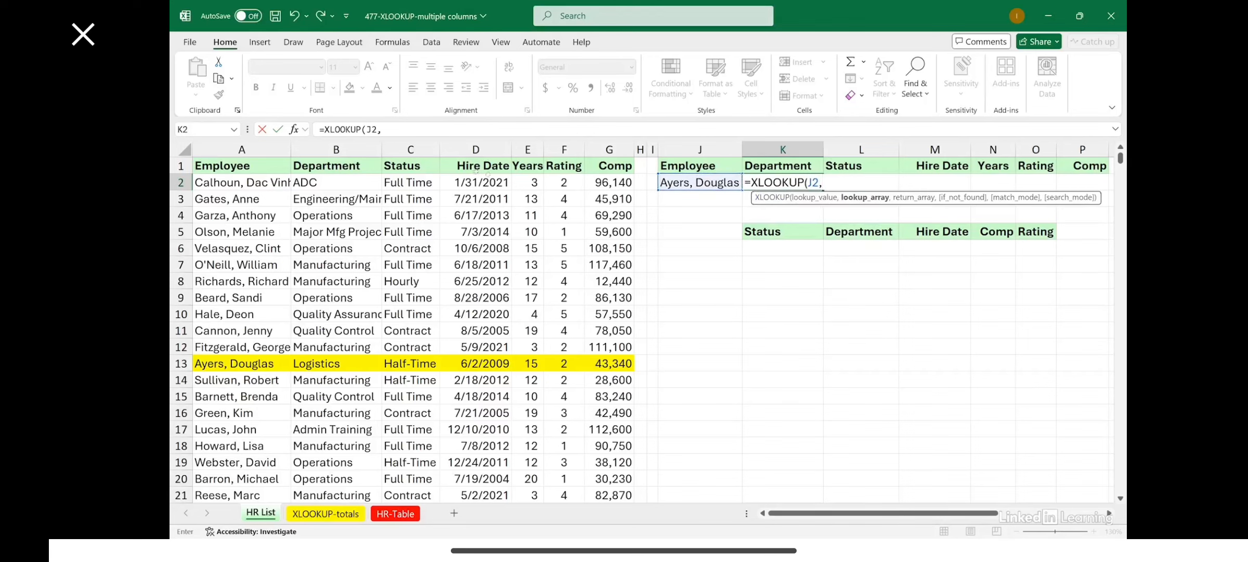
left_click(253, 149)
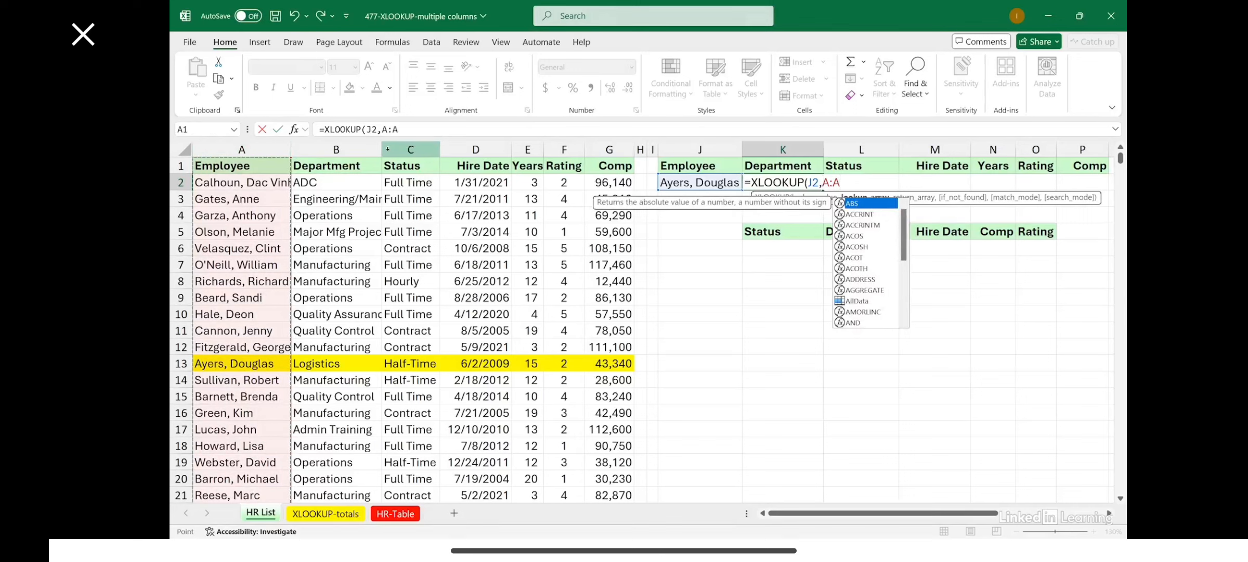
type(",")
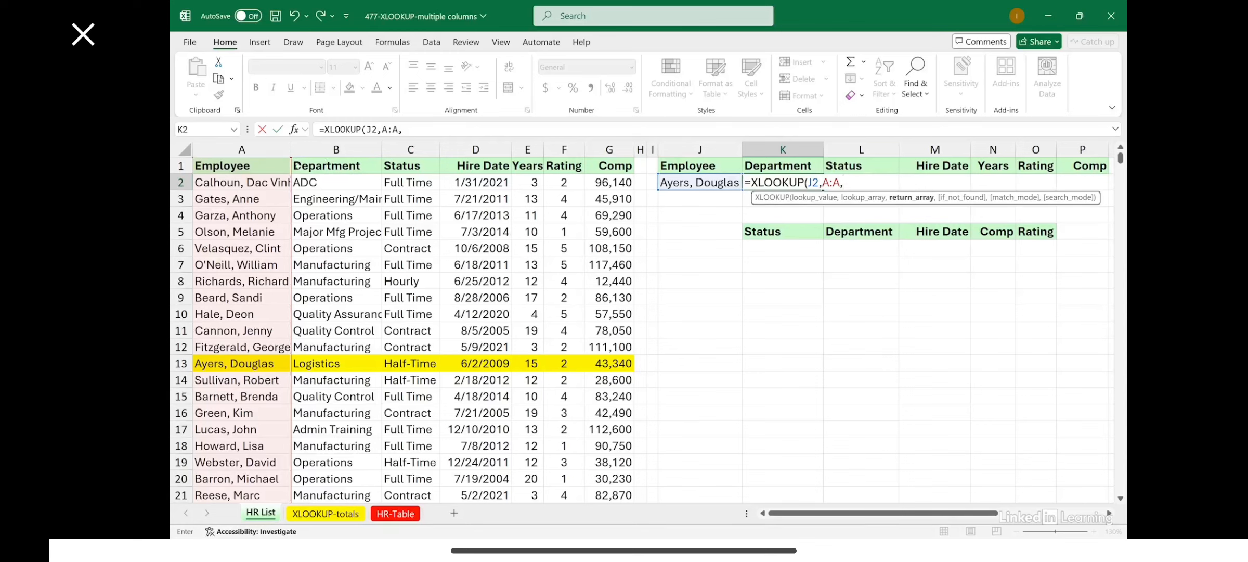
left_click(331, 149)
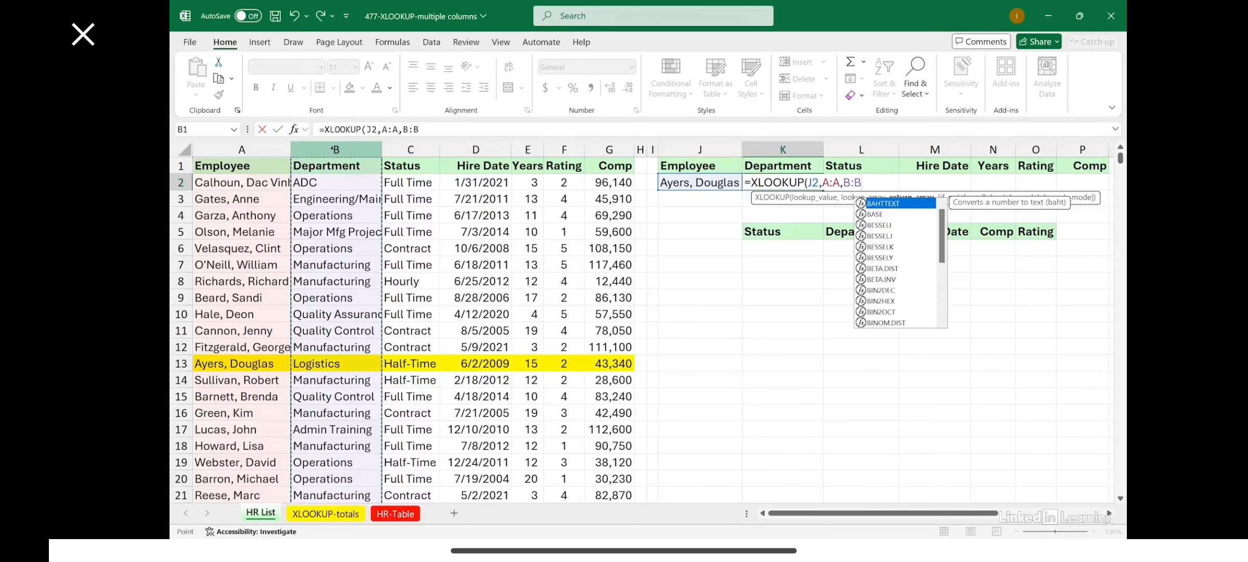
key("Return")
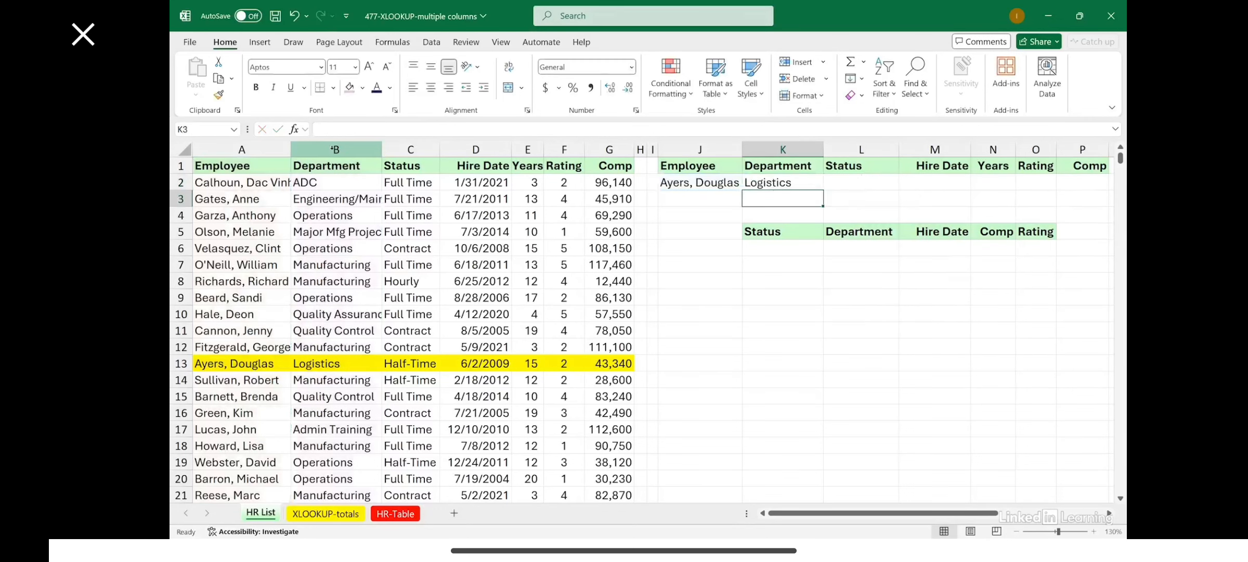
Step: Extend the return array of the XLOOKUP formula in K2 to columns B:G
double_click(777, 181)
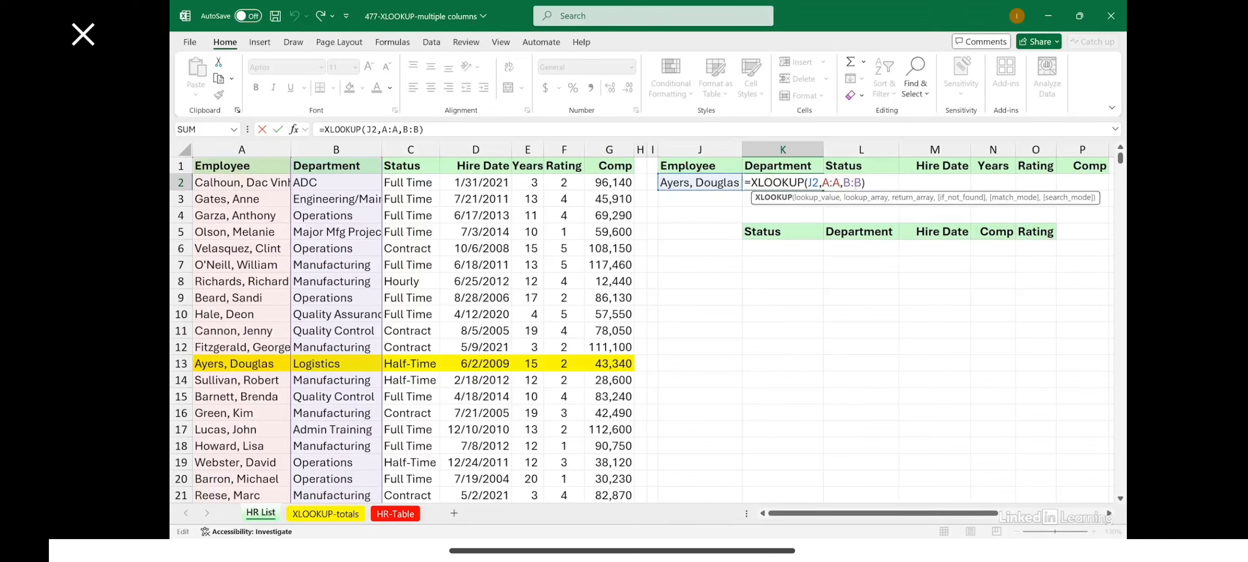
key("shift+Left")
key("shift+Left")
key("shift+Left")
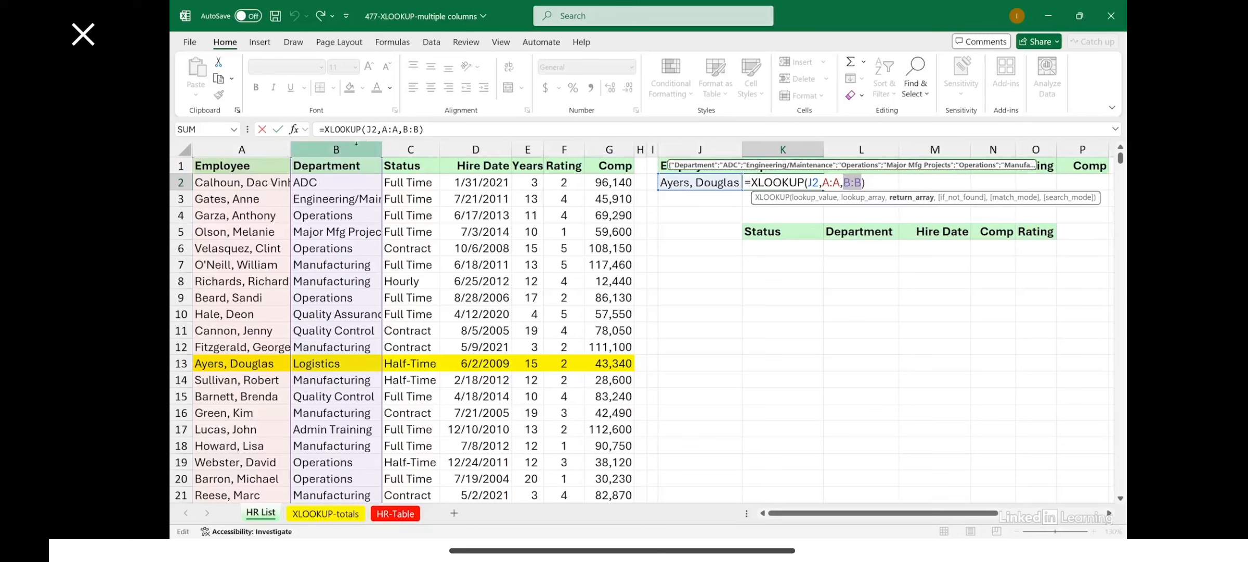
left_click_drag(355, 148, 609, 150)
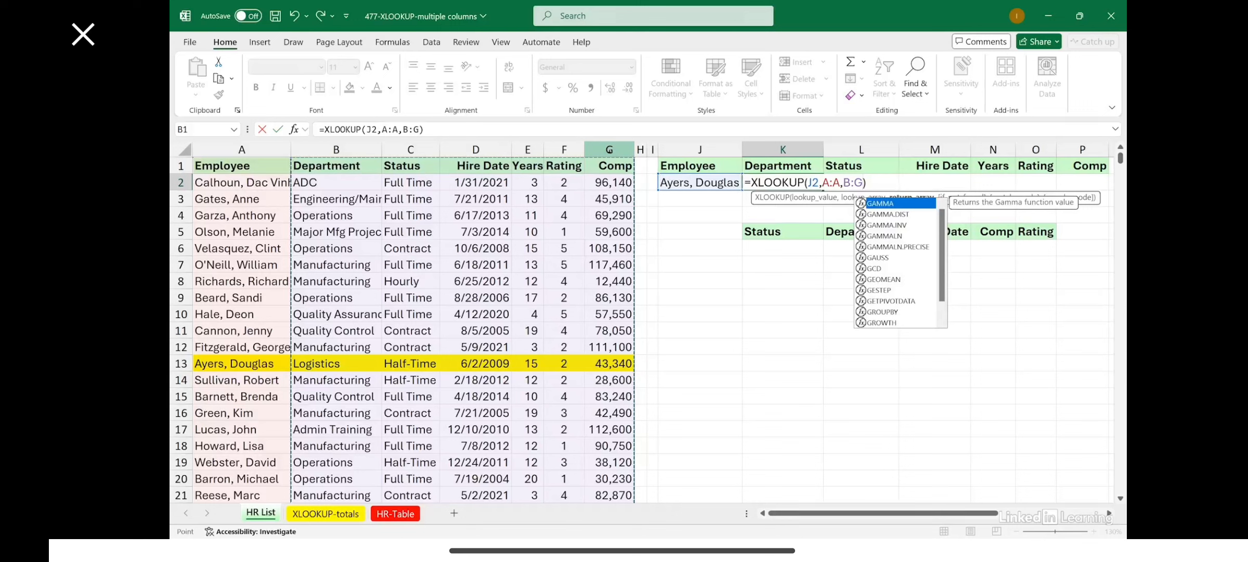
key("Return")
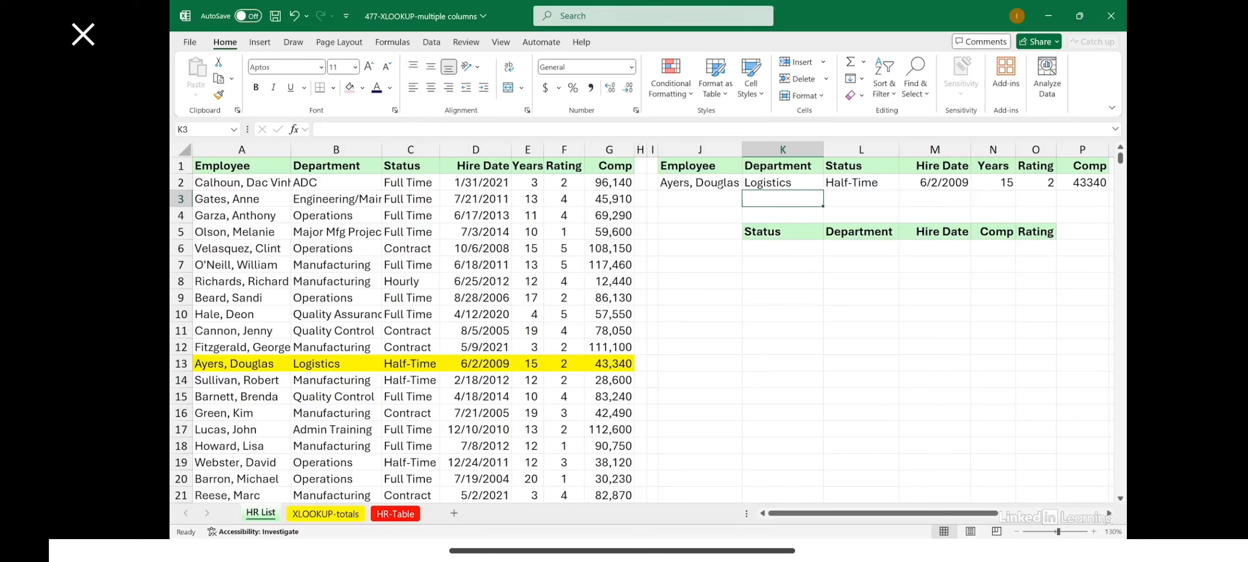
Step: Choose the employee from row 9 in J2's list and compare the returned details with that row
left_click(703, 179)
left_click(747, 183)
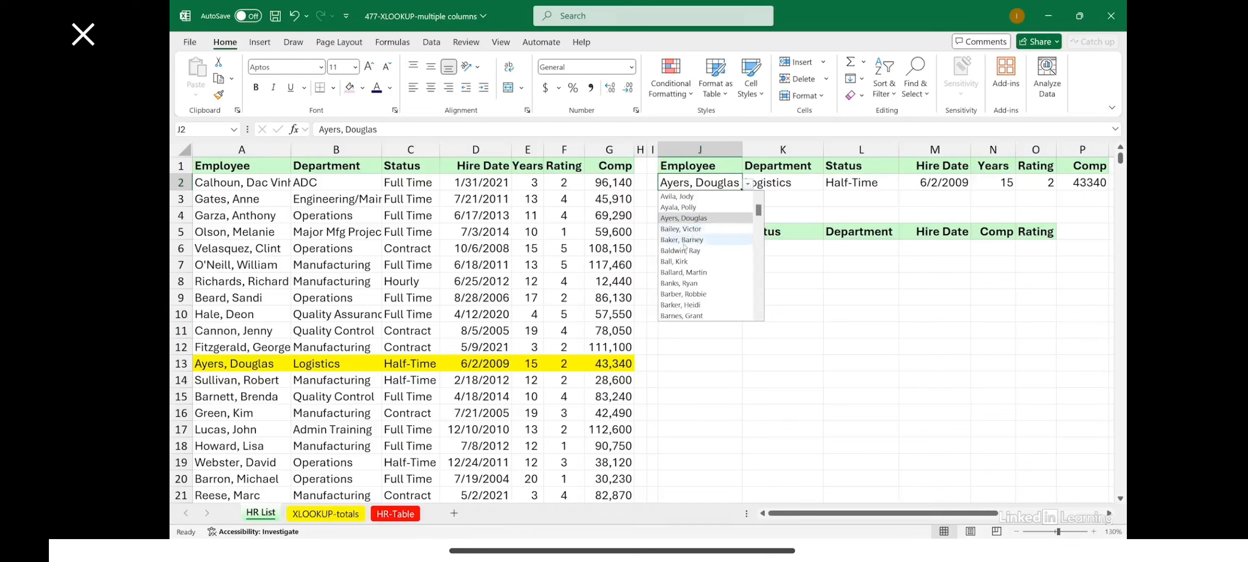
scroll(687, 281, "down", 4)
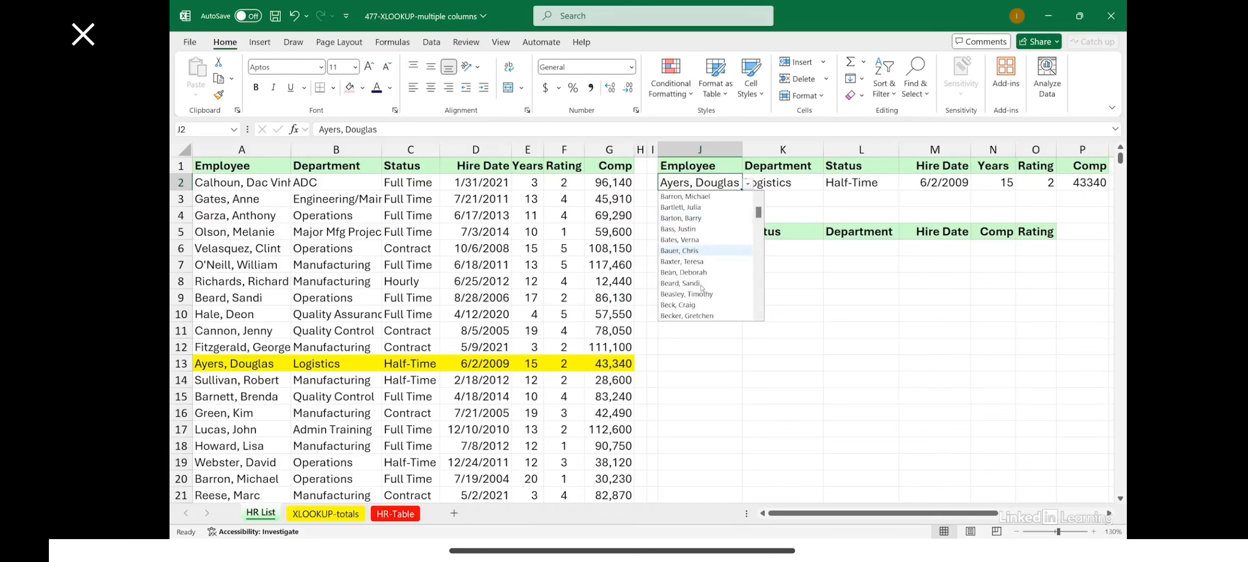
left_click(690, 282)
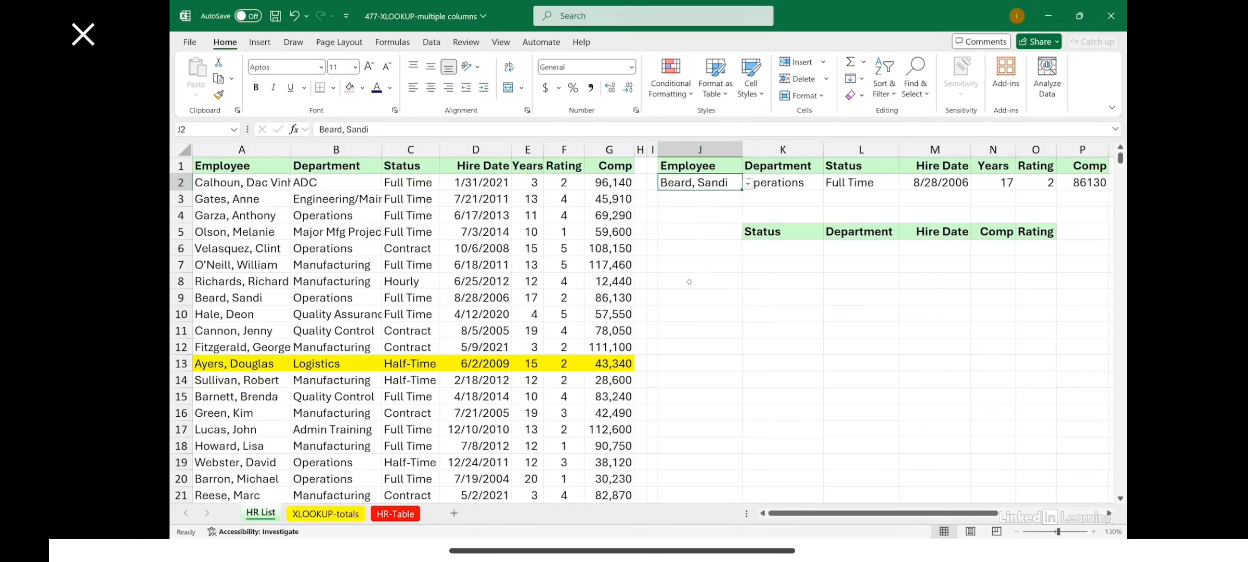
left_click_drag(258, 298, 606, 297)
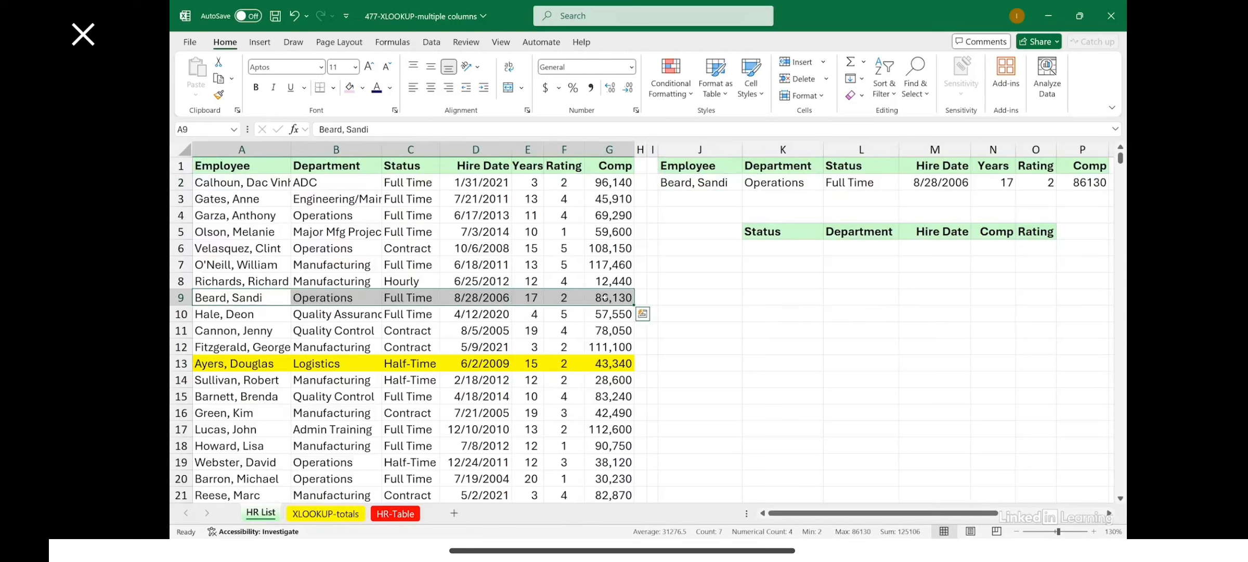
left_click(683, 181)
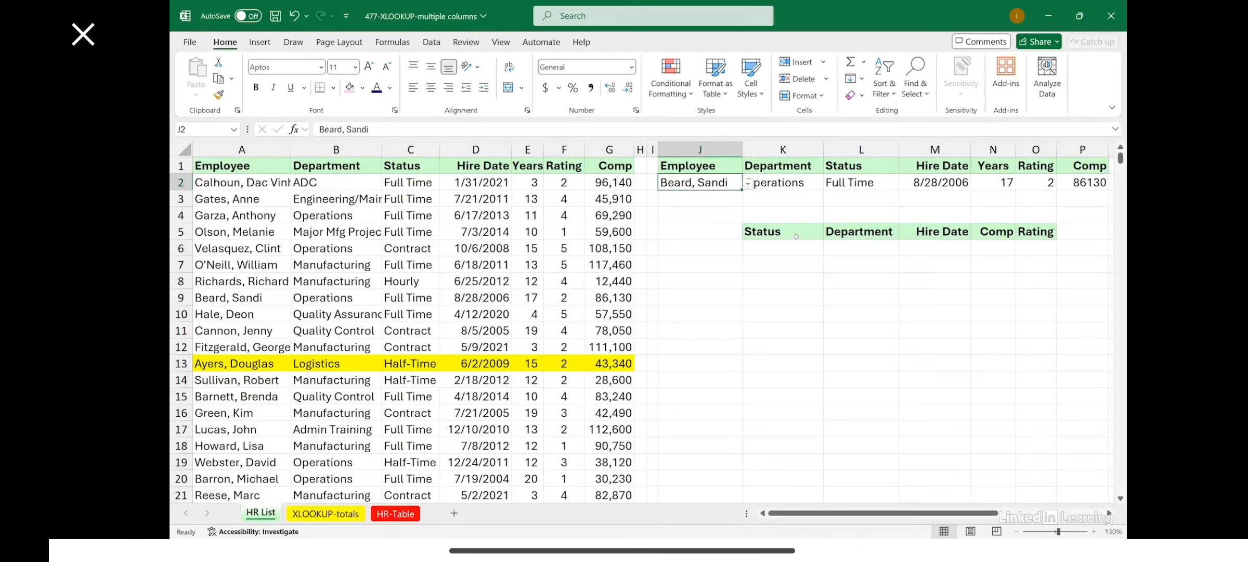
Step: Copy the XLOOKUP formula from K2 to K6 under the Status header and inspect the copy's references
left_click(788, 182)
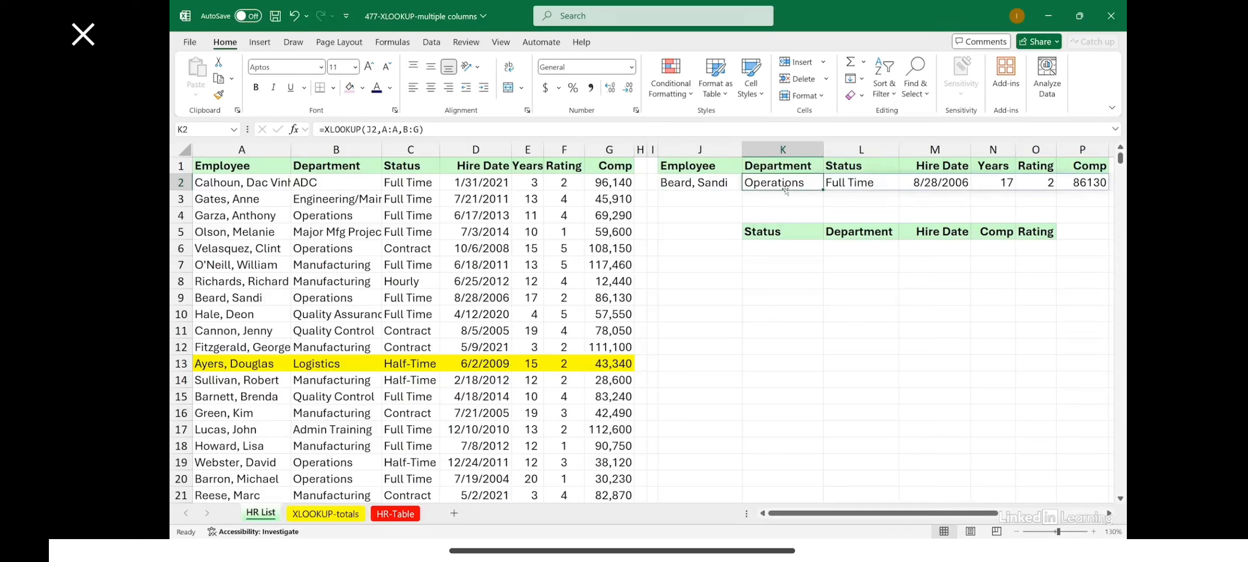
left_click_drag(787, 187, 787, 251)
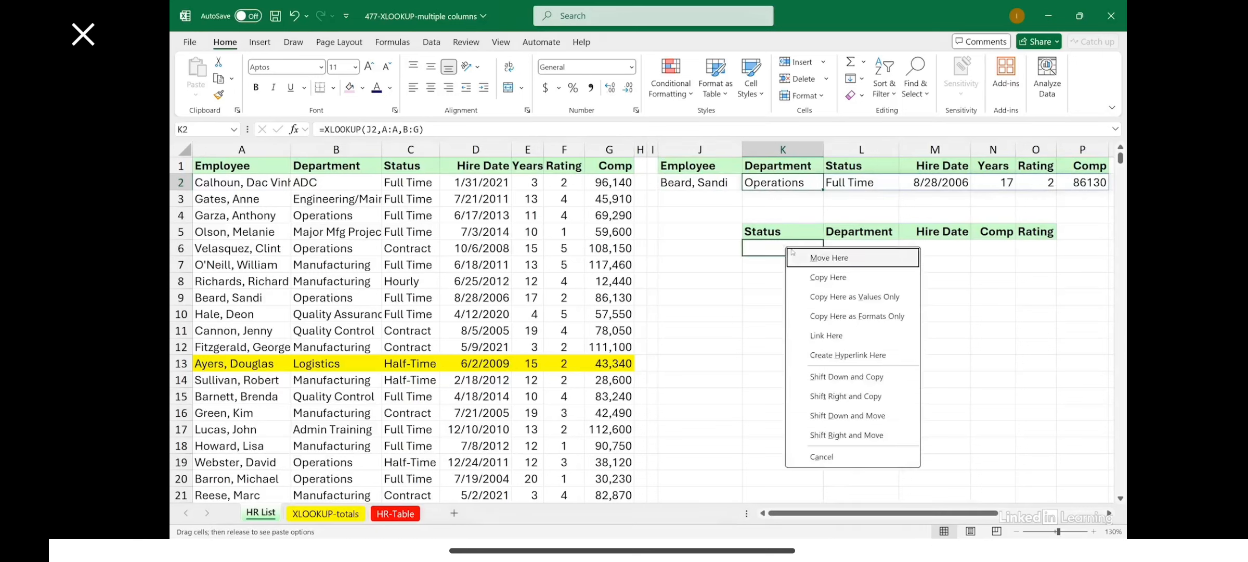
left_click(815, 277)
double_click(774, 246)
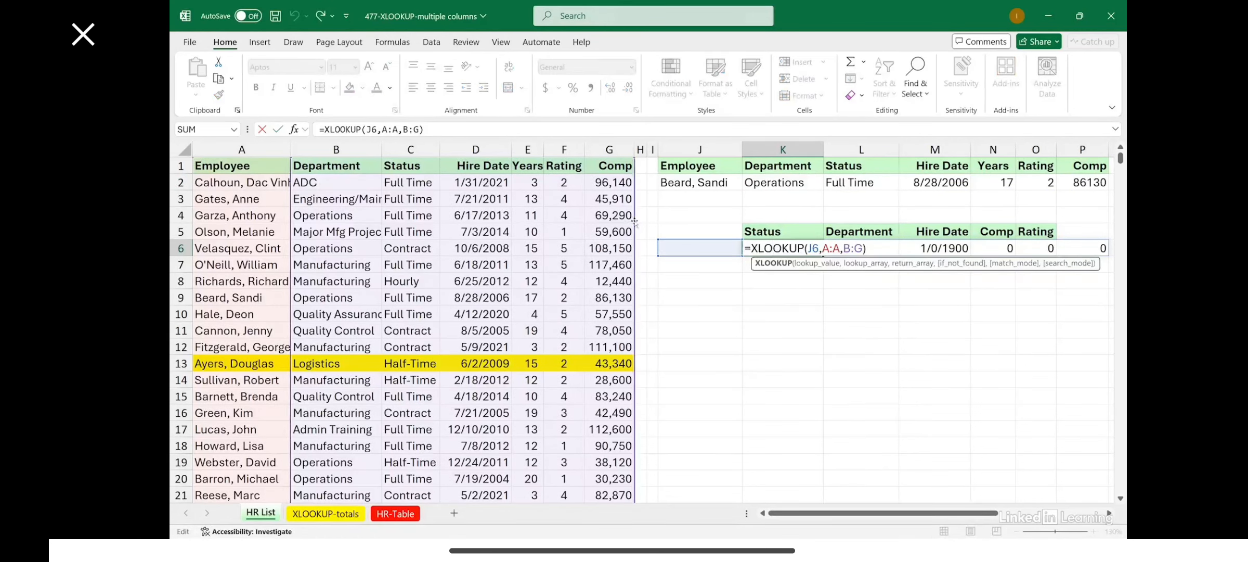
Step: Choose the employee from the yellow-highlighted row 13 in J2's list
left_click(694, 184)
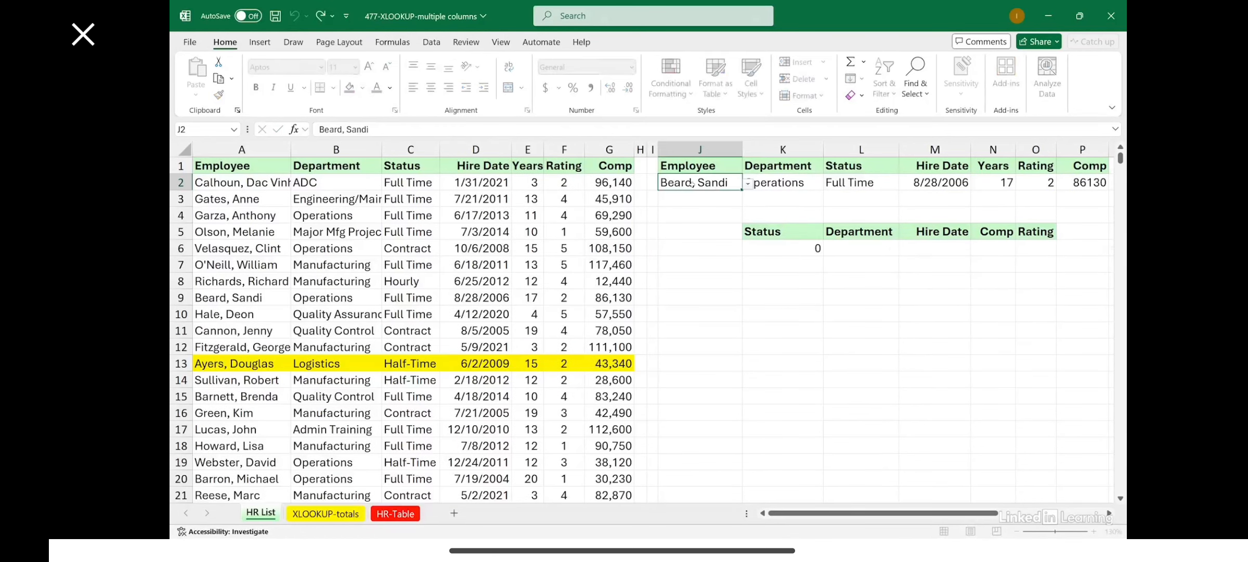
left_click(749, 183)
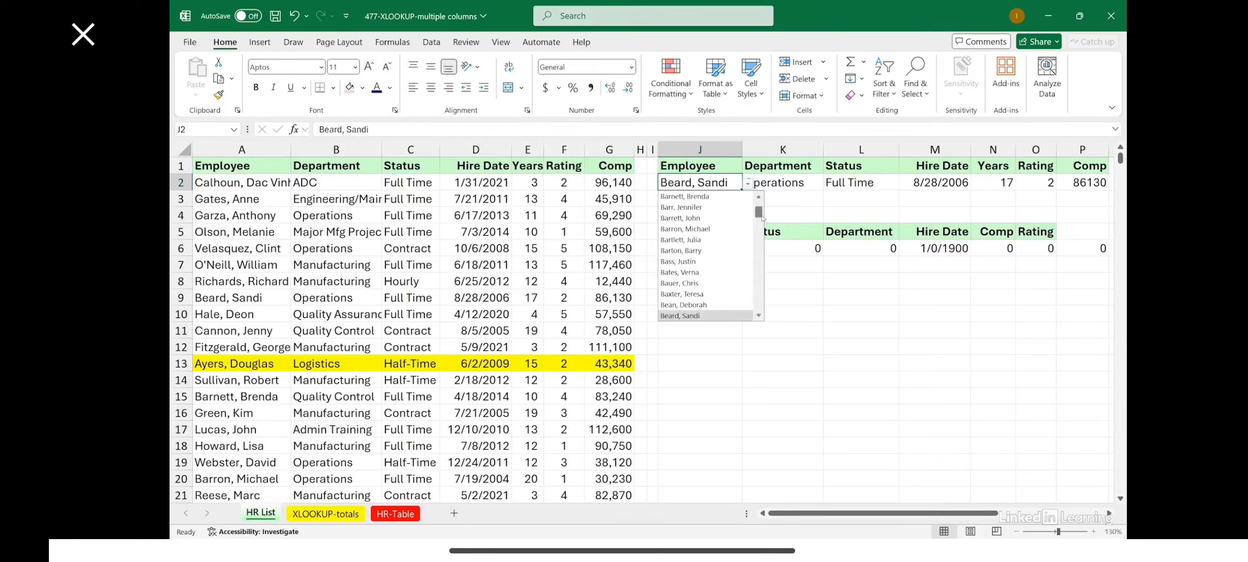
scroll(764, 206, "up", 10)
scroll(706, 255, "down", 3)
scroll(706, 264, "down", 2)
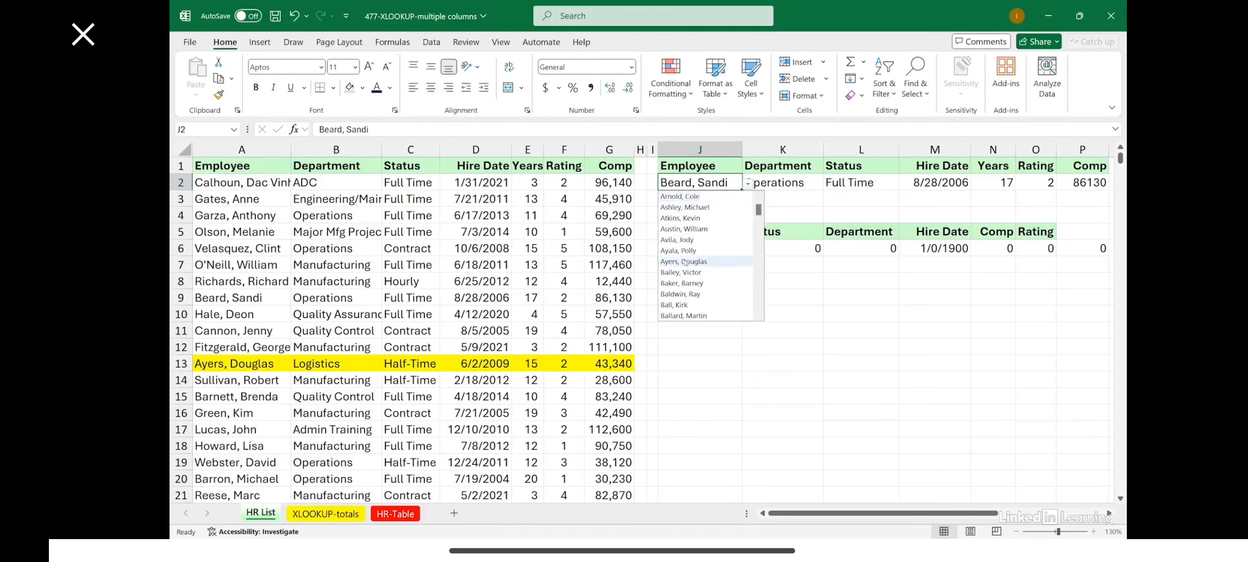
left_click(692, 261)
Step: Change the lookup value of the XLOOKUP formula in K6 to J2
left_click(767, 246)
key("F2")
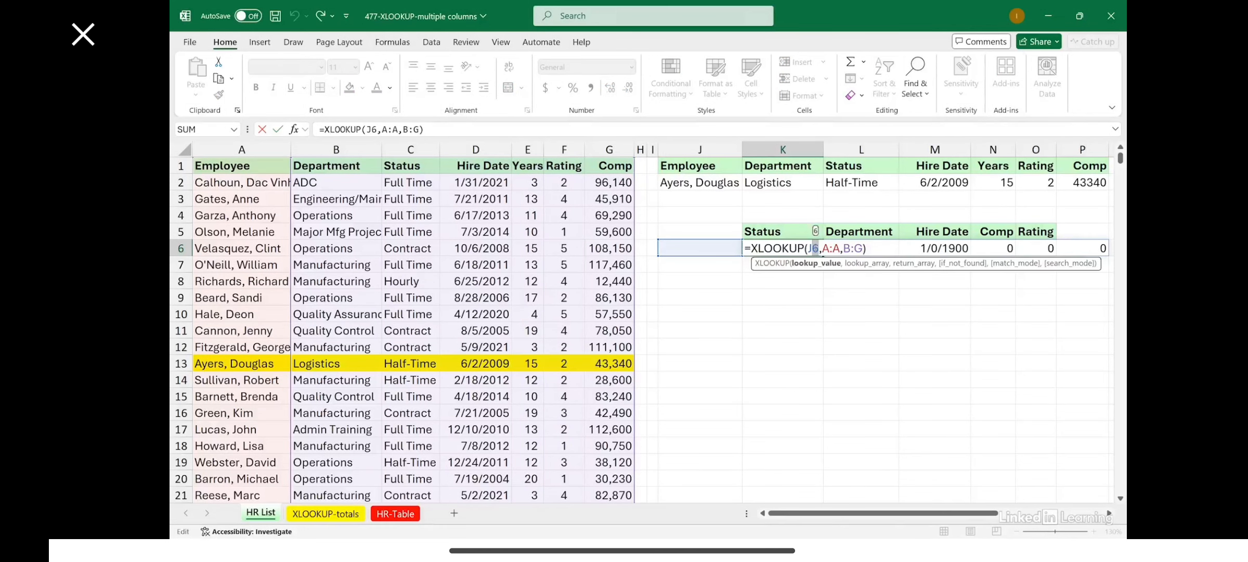
type("2")
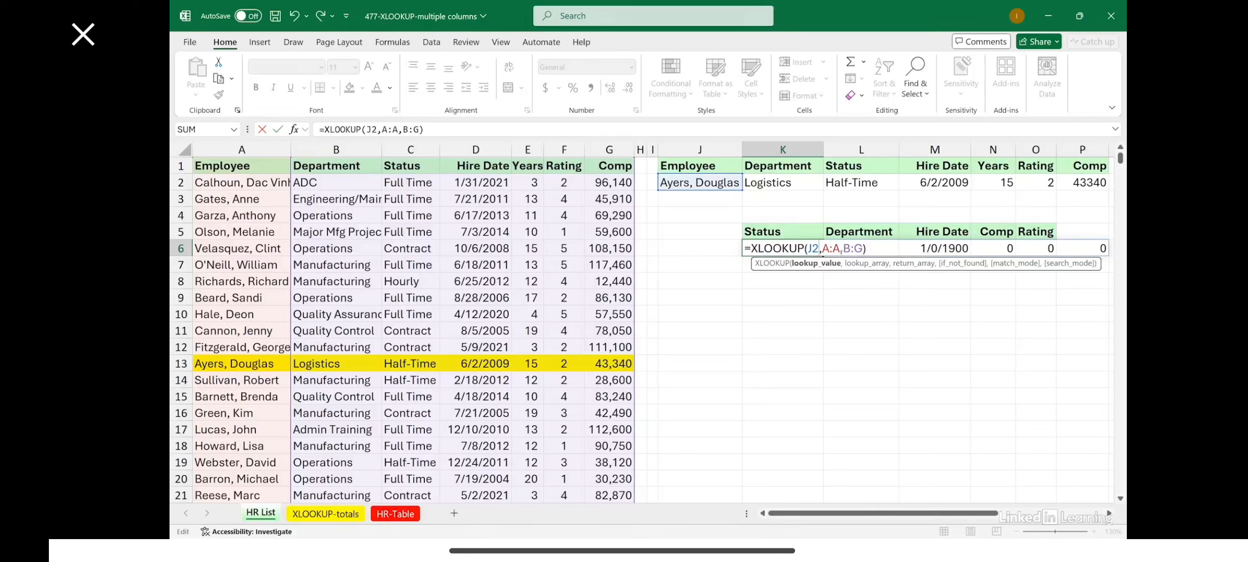
Step: Wrap the XLOOKUP formula in K6 inside a CHOOSECOLS function, keeping the XLOOKUP as its array argument
double_click(852, 248)
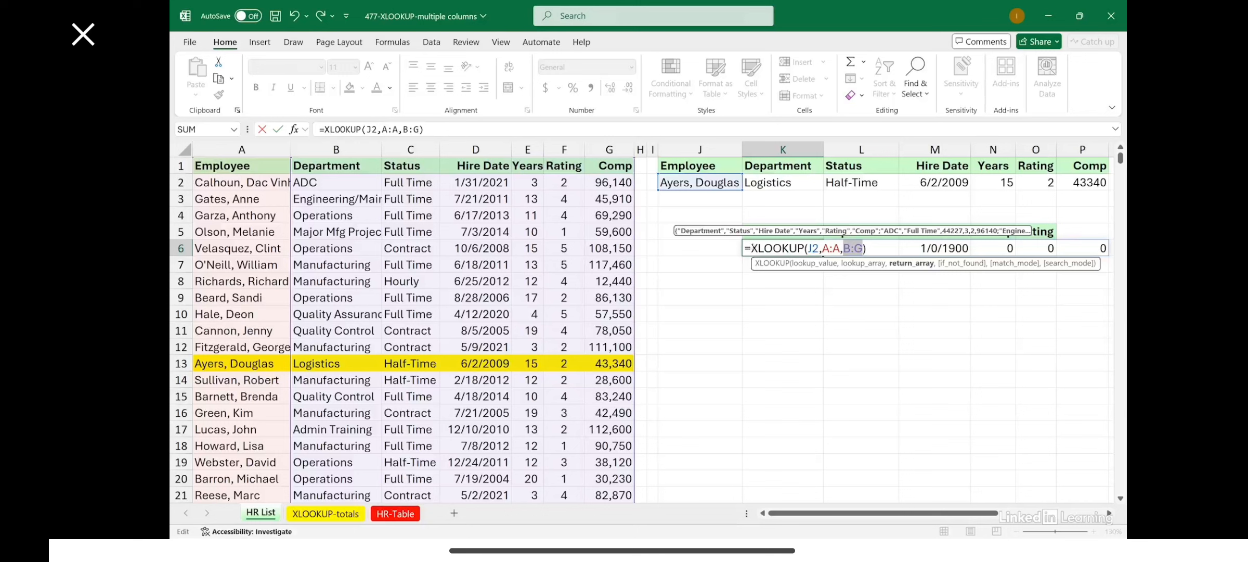
left_click(753, 248)
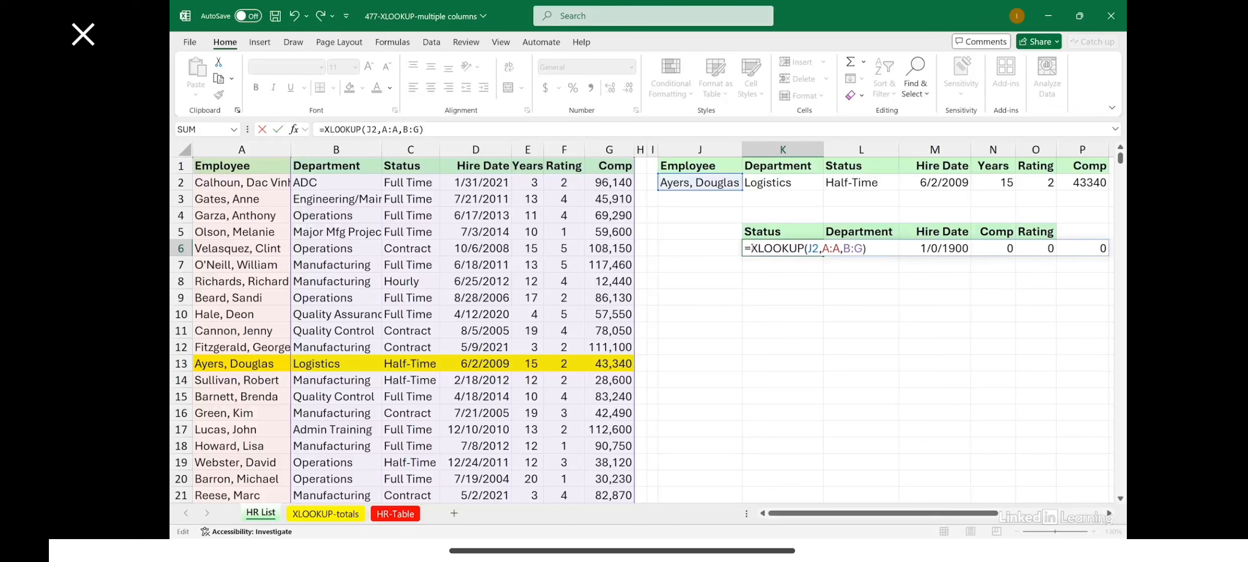
type("ch")
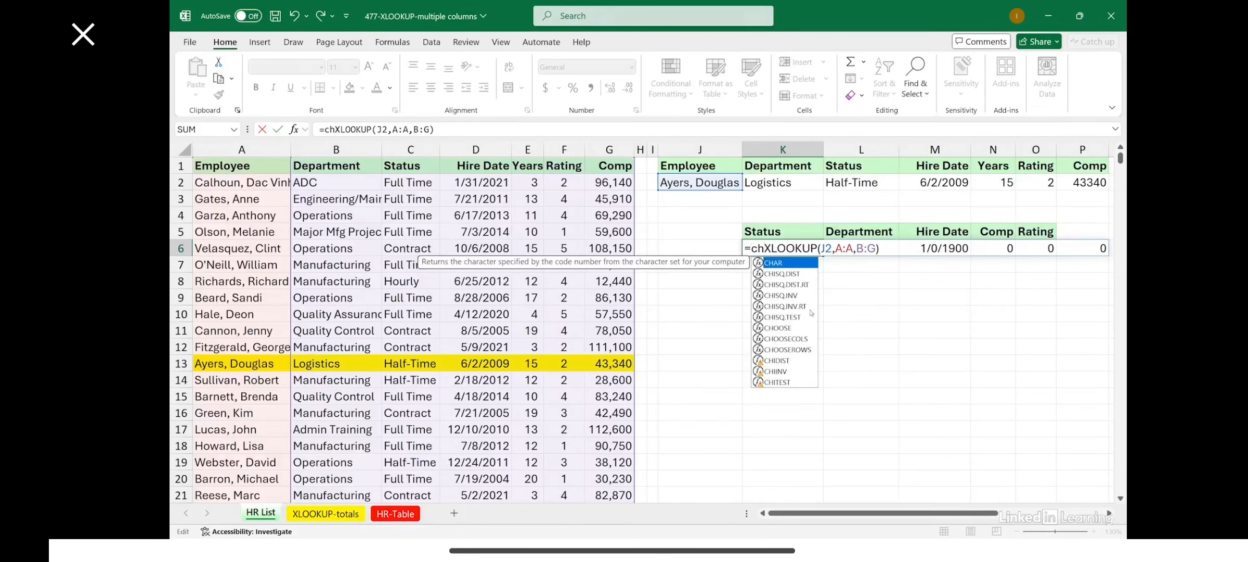
double_click(786, 338)
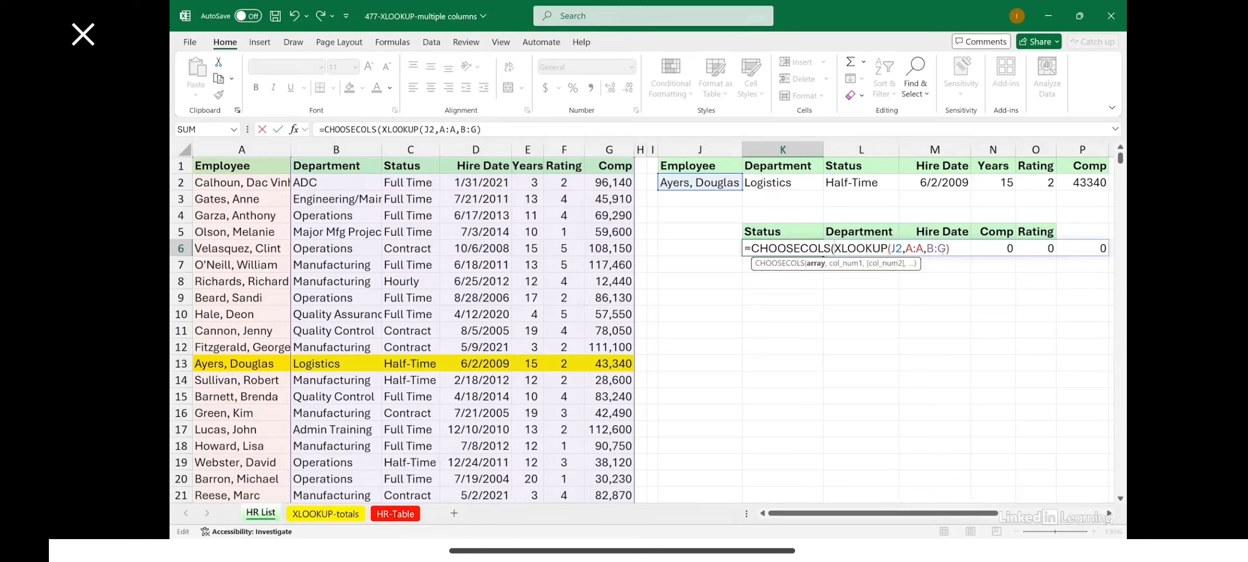
key("shift+Left")
key("shift+Left")
key("shift+Left")
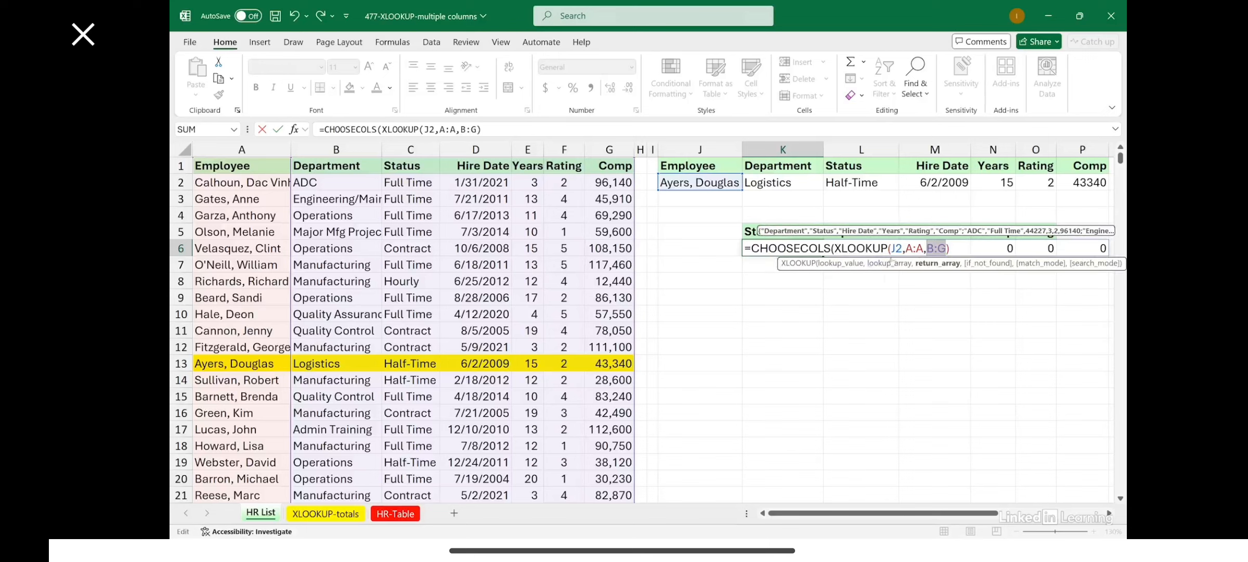
left_click(952, 248)
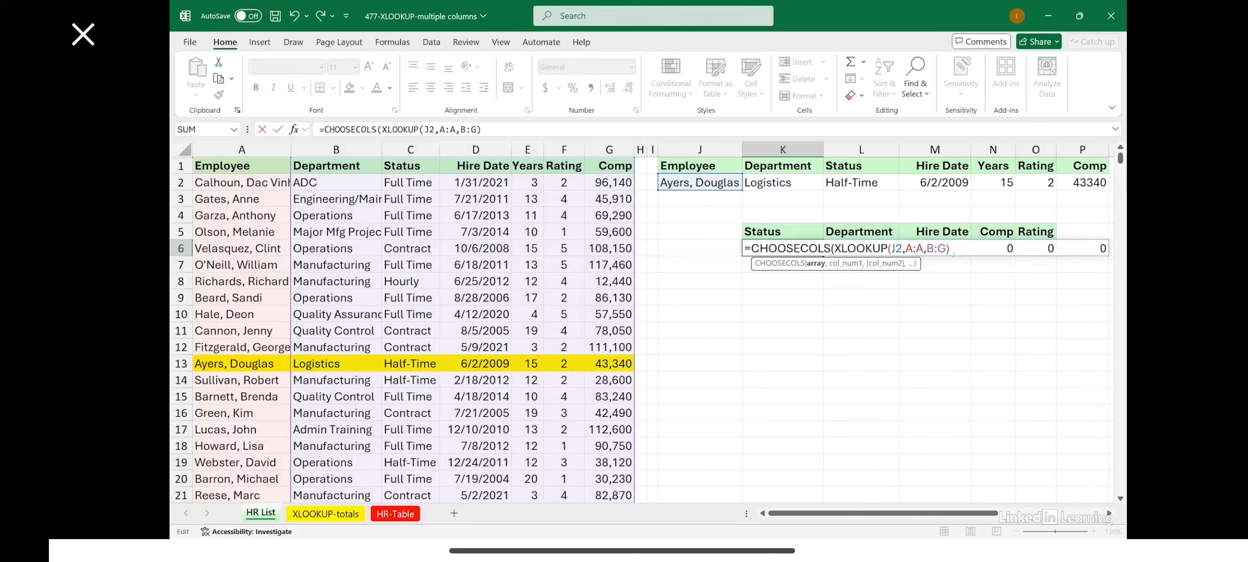
Step: Add column numbers 2,1,3,6,5 to the CHOOSECOLS formula in K6, close the parenthesis and enter the formula
type(",")
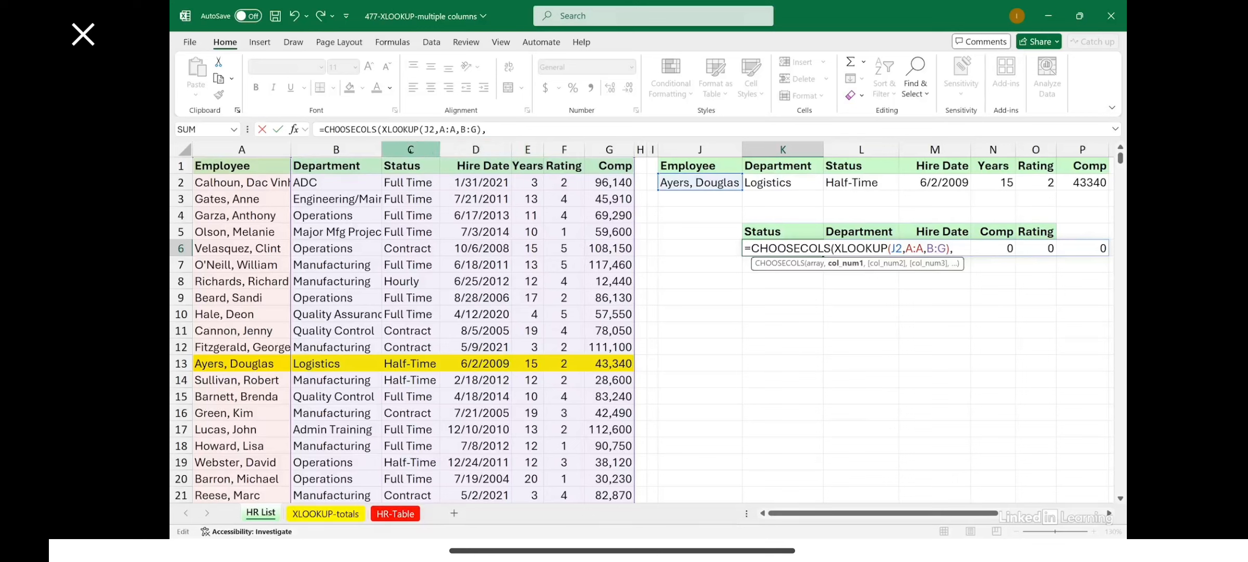
type("2,")
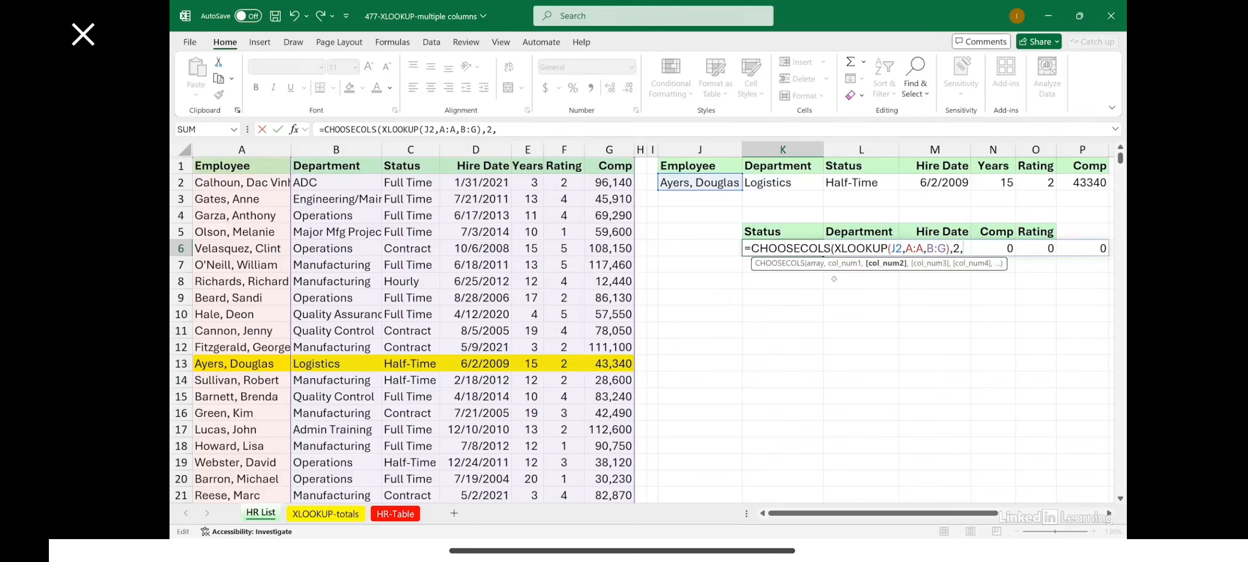
type("1")
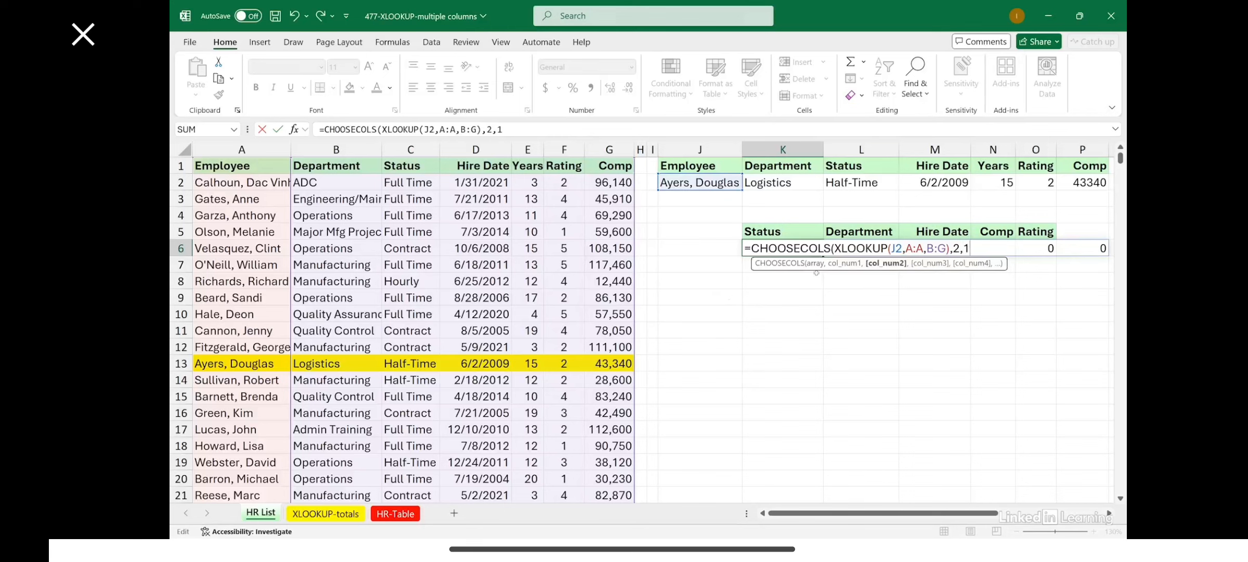
type(",")
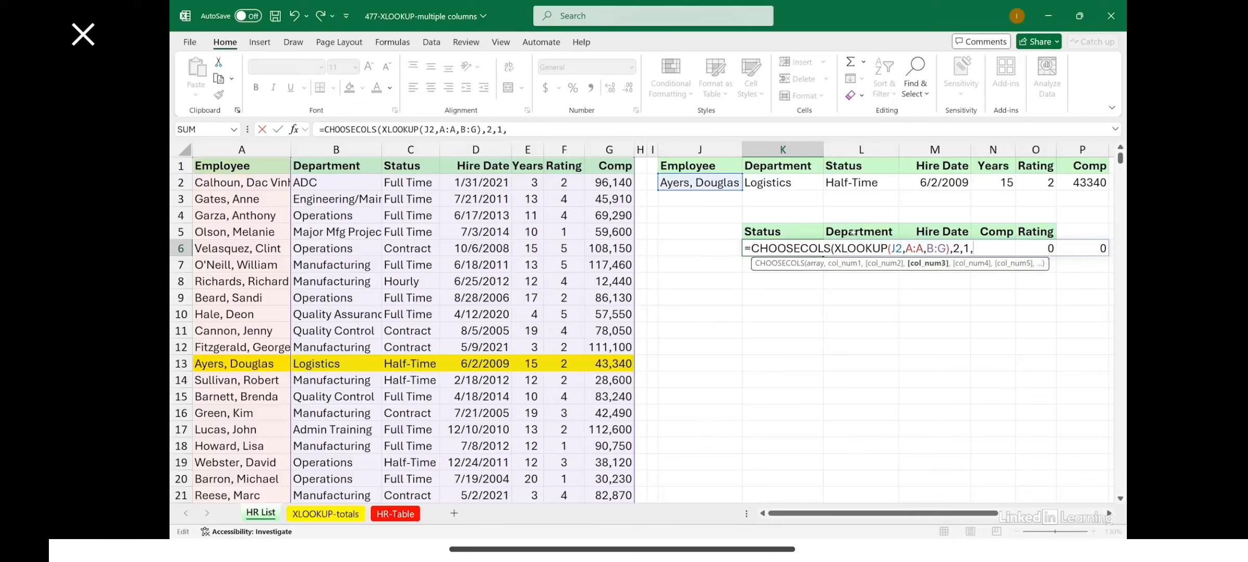
type("3,")
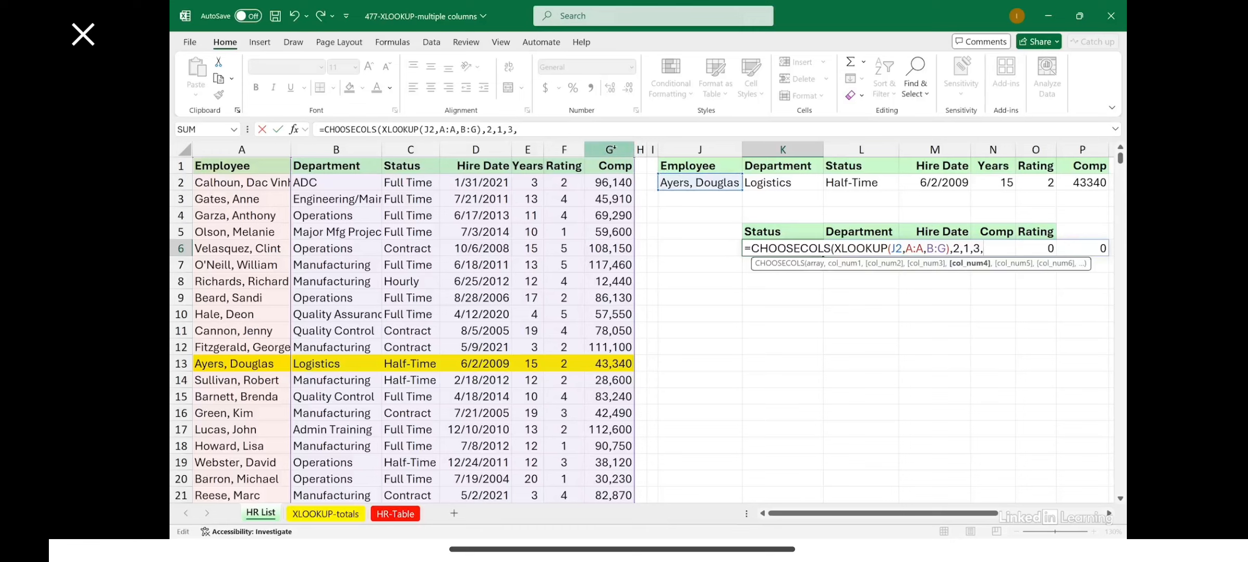
type("6")
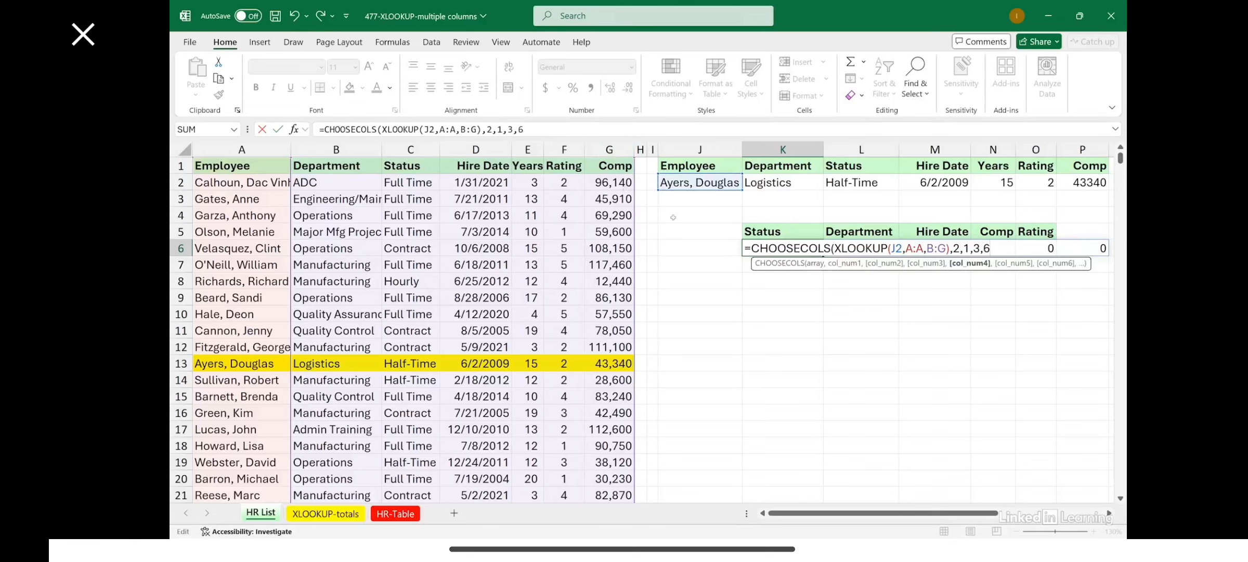
type(",")
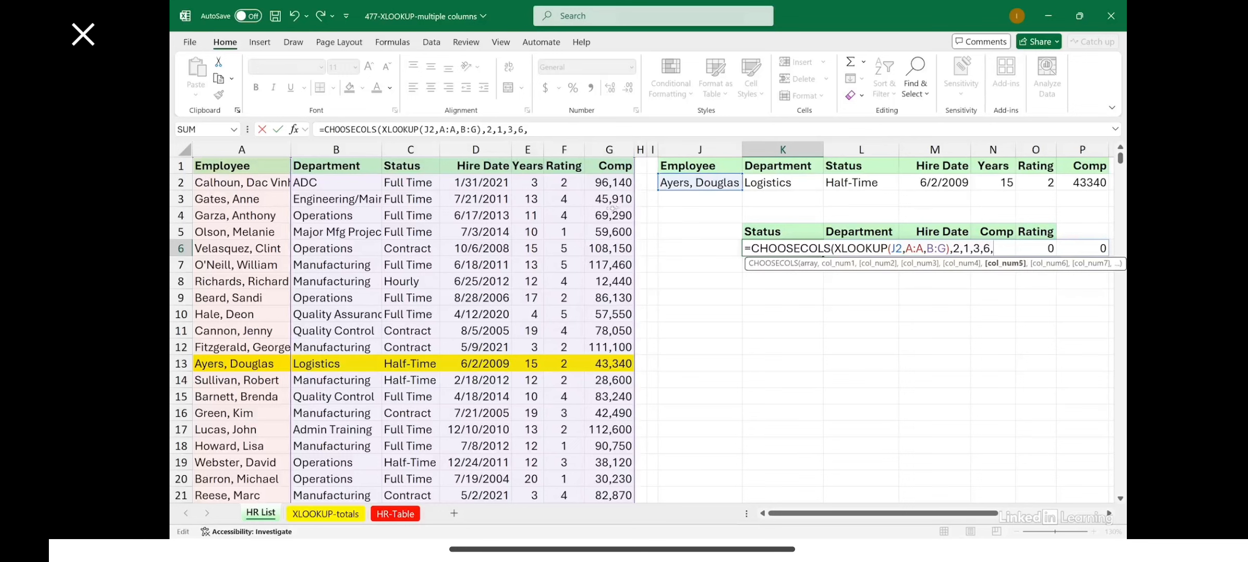
type("5")
scroll(759, 275, "down", 1)
type(")")
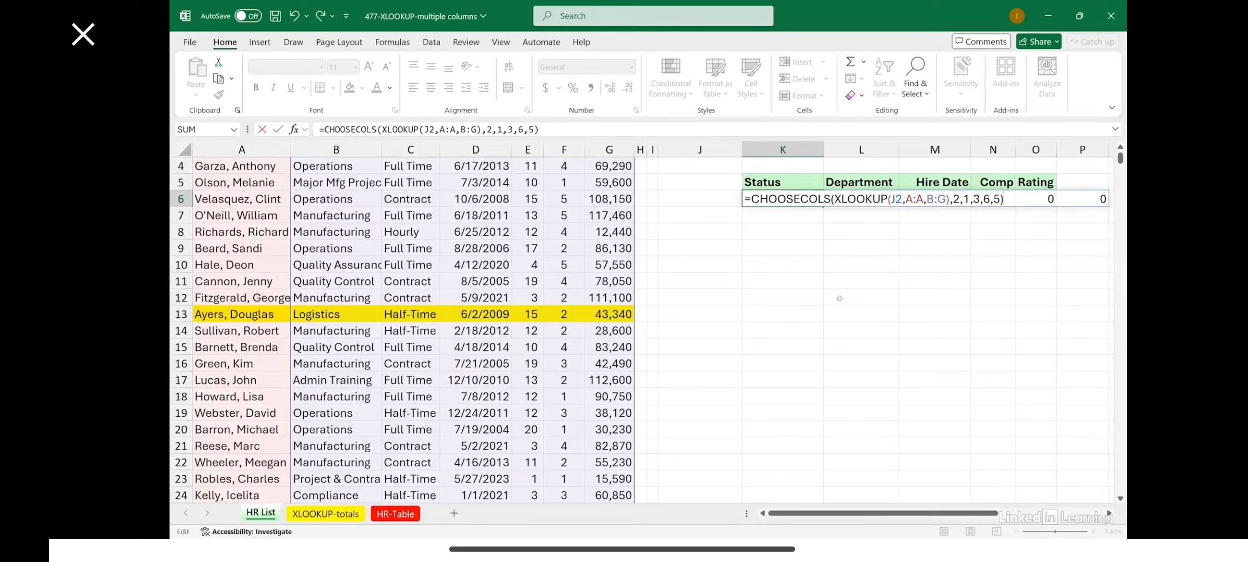
key("Return")
scroll(819, 279, "up", 1)
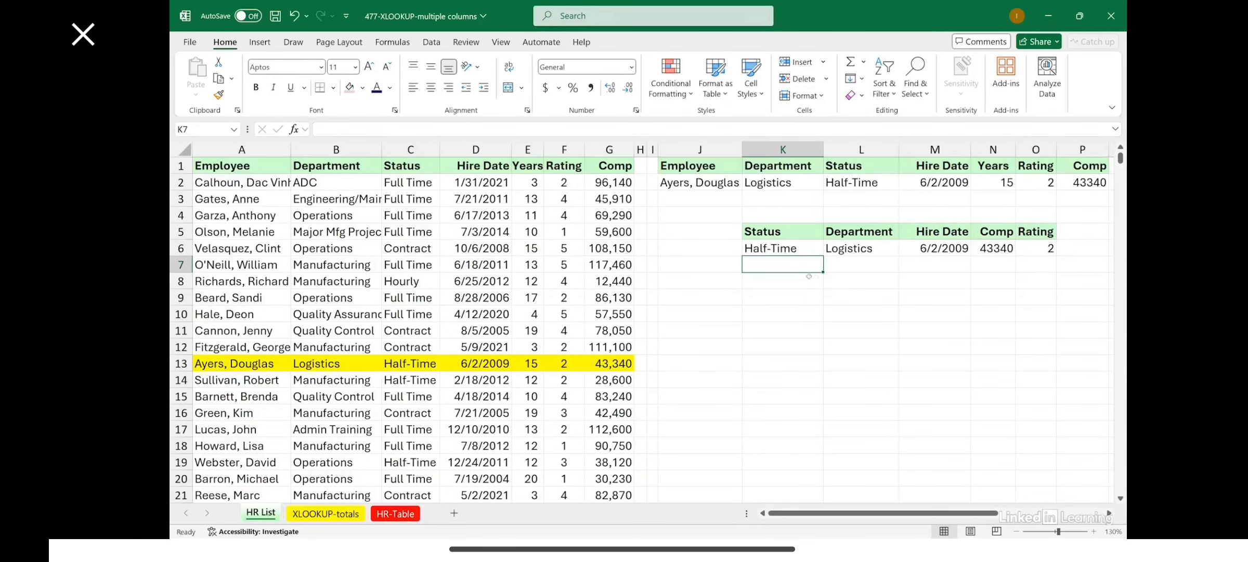
Step: Display the formula of K6 as text in K8 with FORMULATEXT
left_click(766, 280)
type("=for")
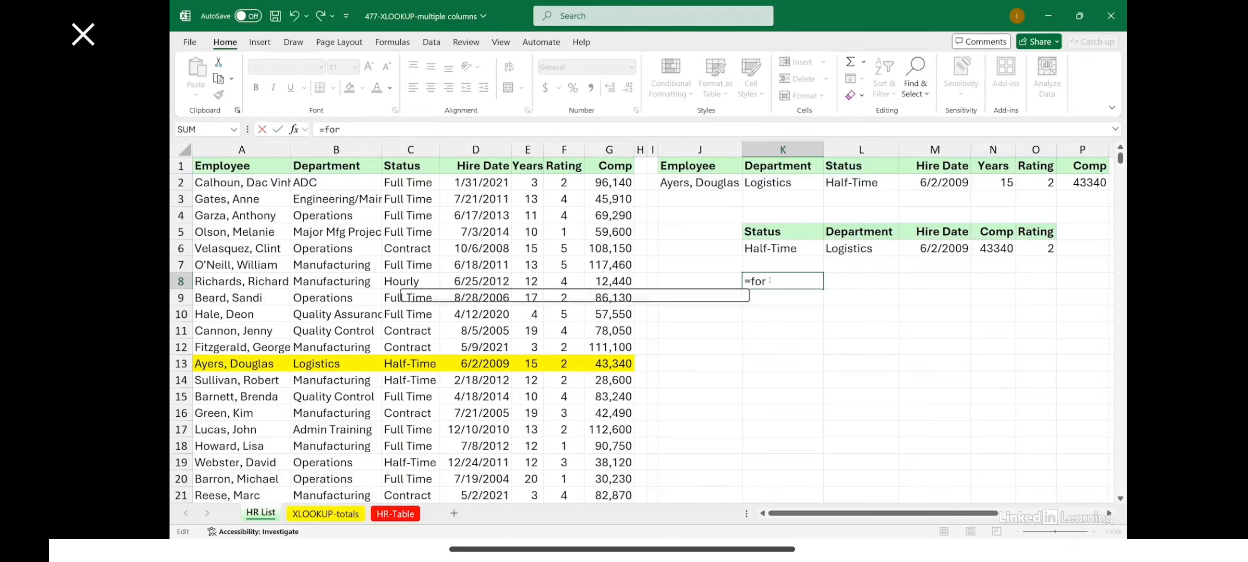
double_click(788, 349)
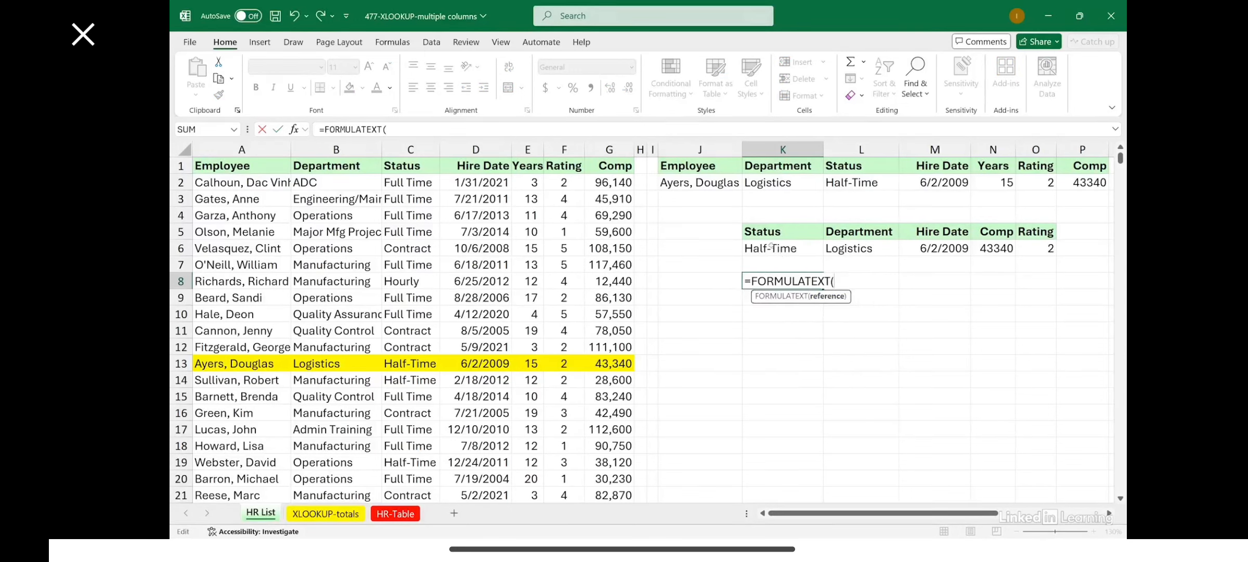
left_click(772, 248)
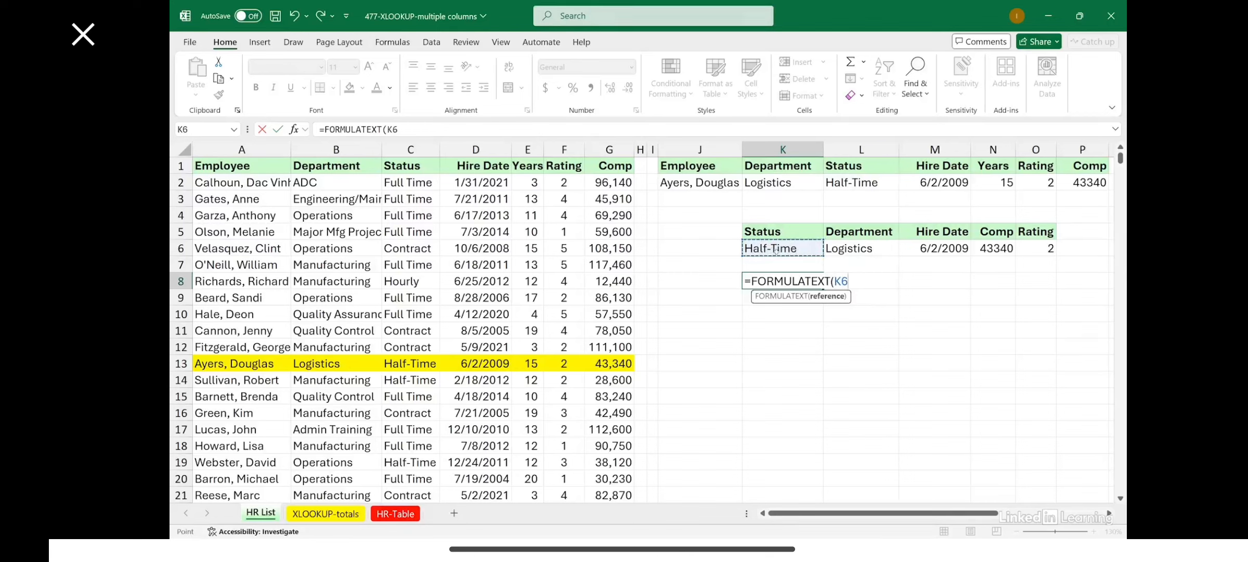
key("Return")
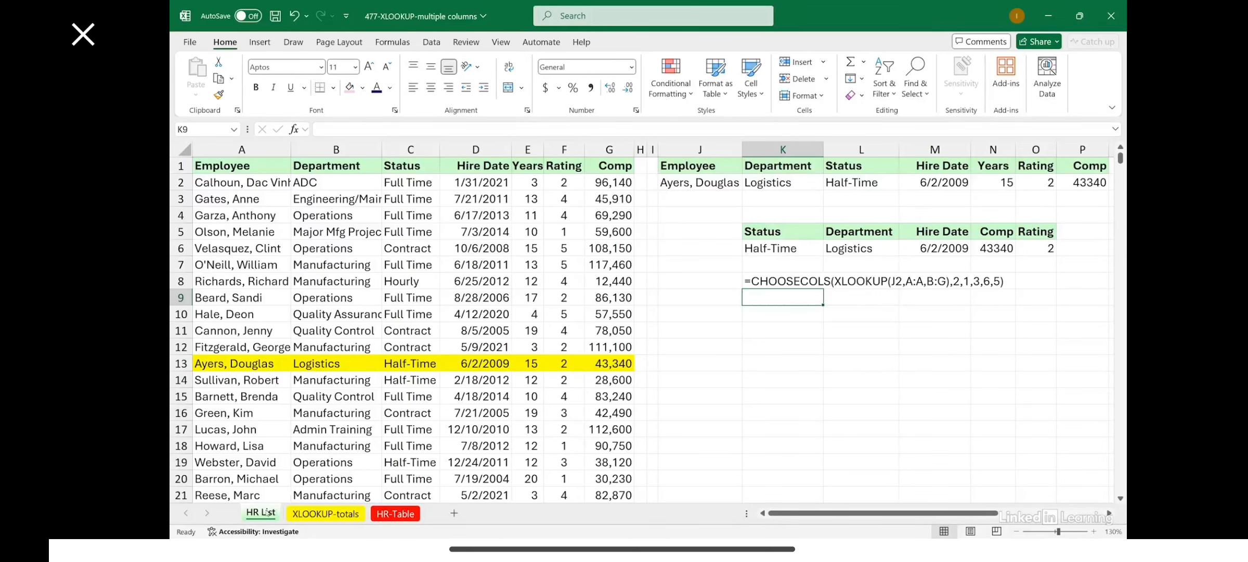
Step: On the XLOOKUP-totals sheet, select the 2018 to 2023 values in highlighted row 8 and review the status bar's summary statistics options
left_click(316, 515)
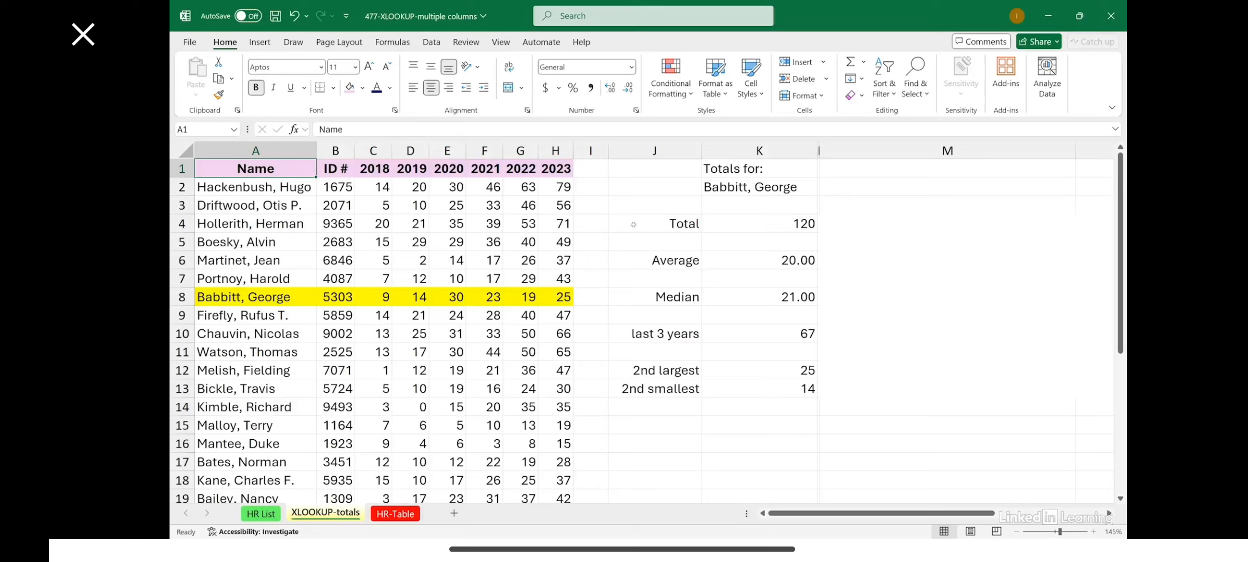
left_click(726, 187)
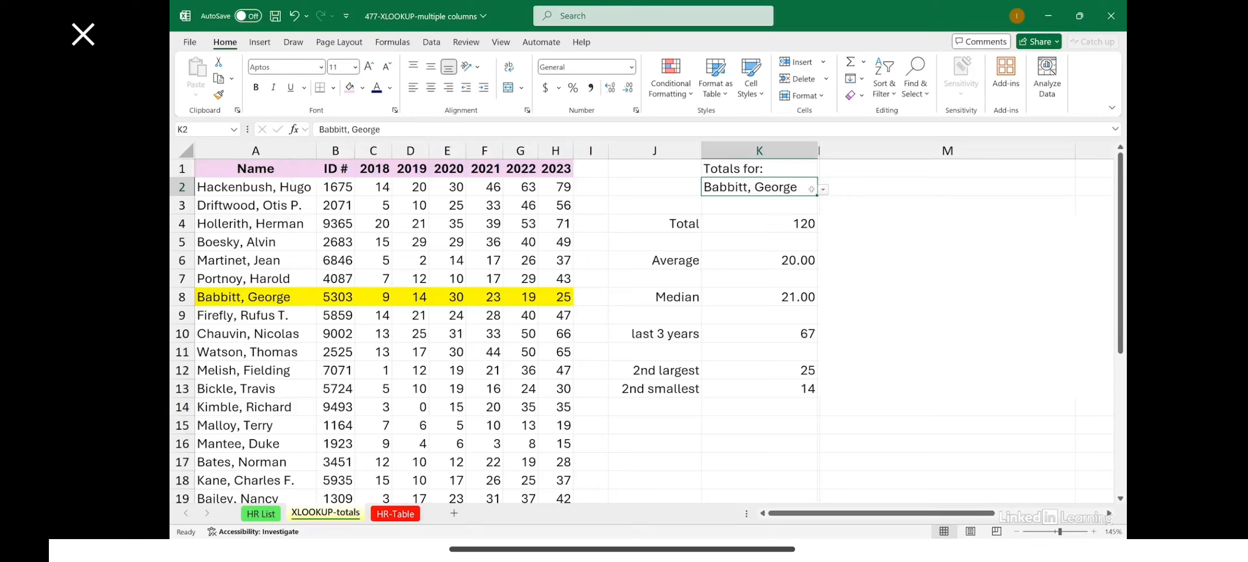
left_click(385, 297)
left_click_drag(385, 296, 547, 296)
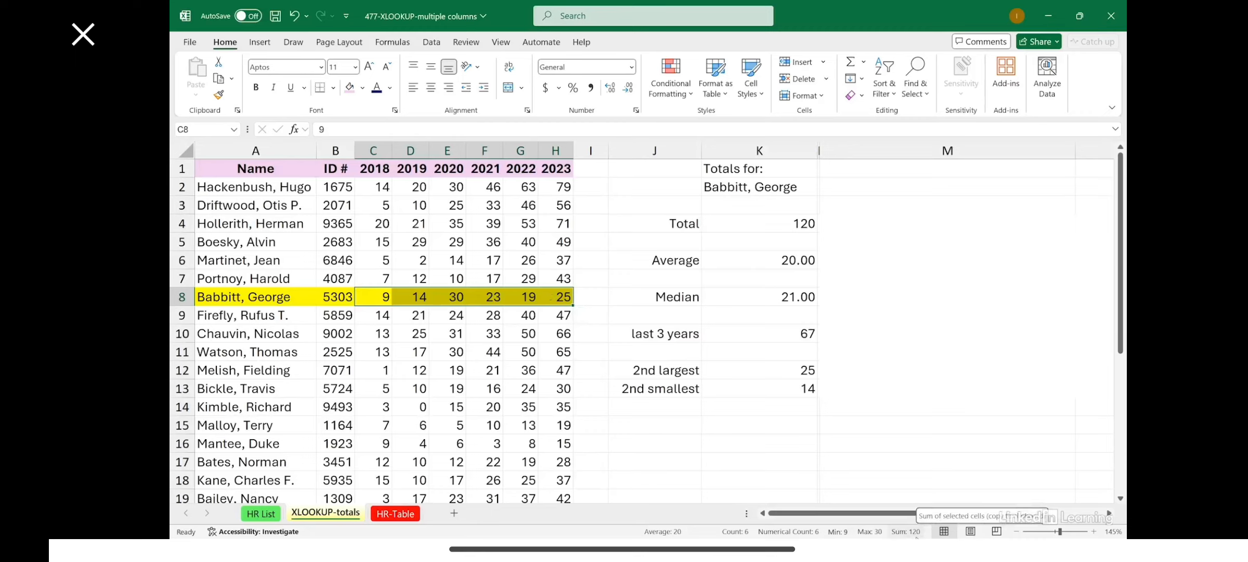
right_click(710, 532)
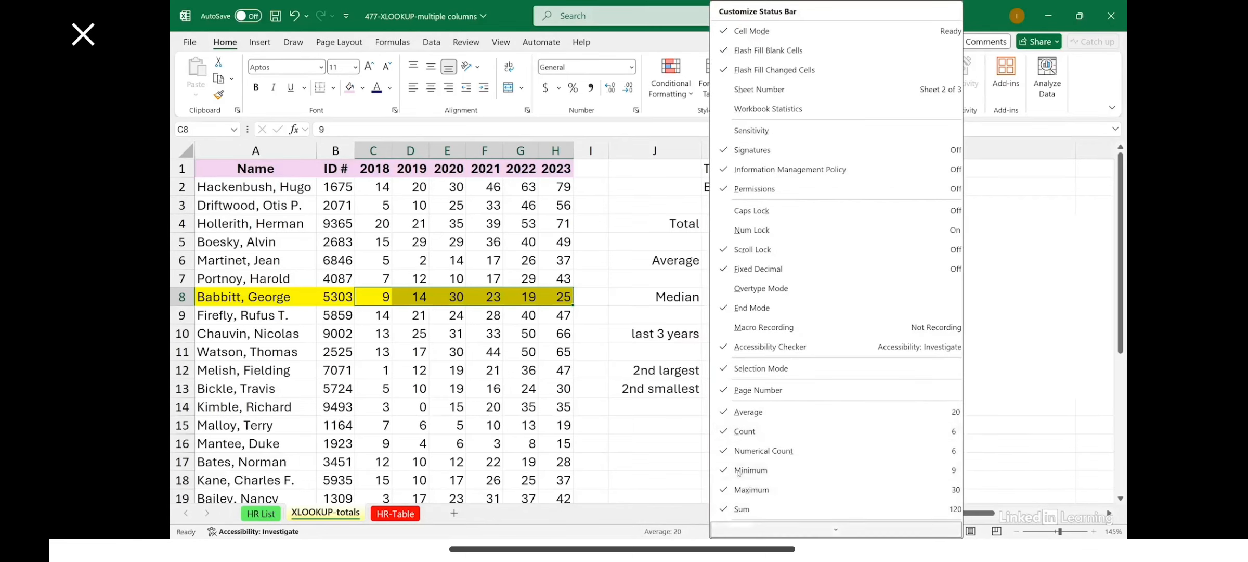
left_click(511, 293)
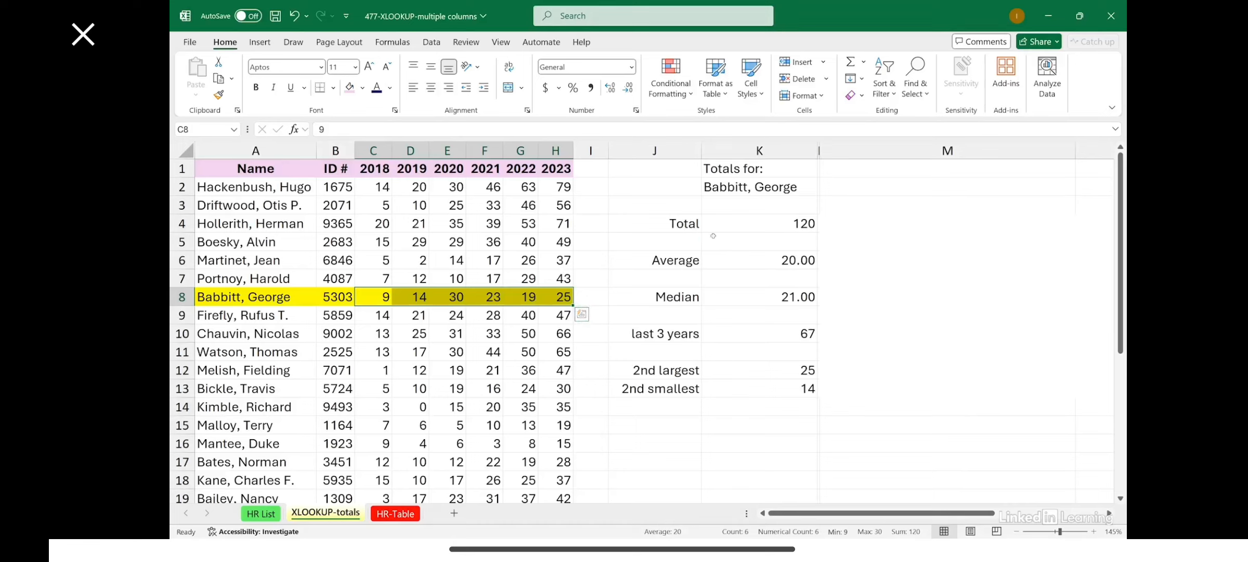
Step: Inspect the Total formula in K4 and widen column L to reveal the formula texts beside the results
left_click(416, 300, "shift")
left_click_drag(416, 300, 559, 300)
double_click(718, 225)
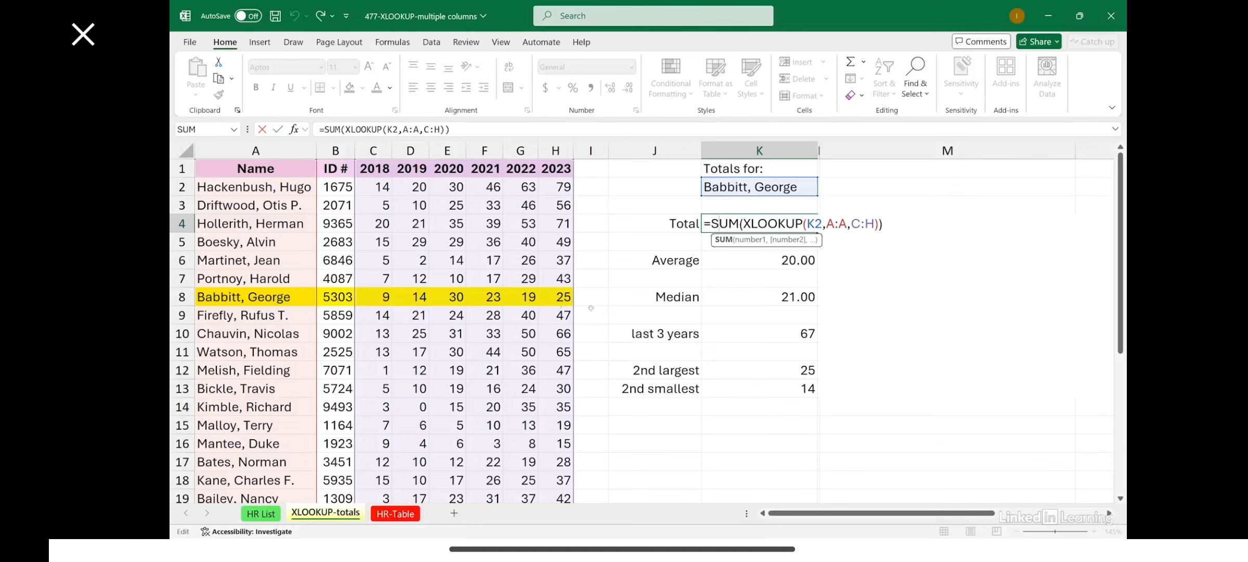
key("ctrl+Return")
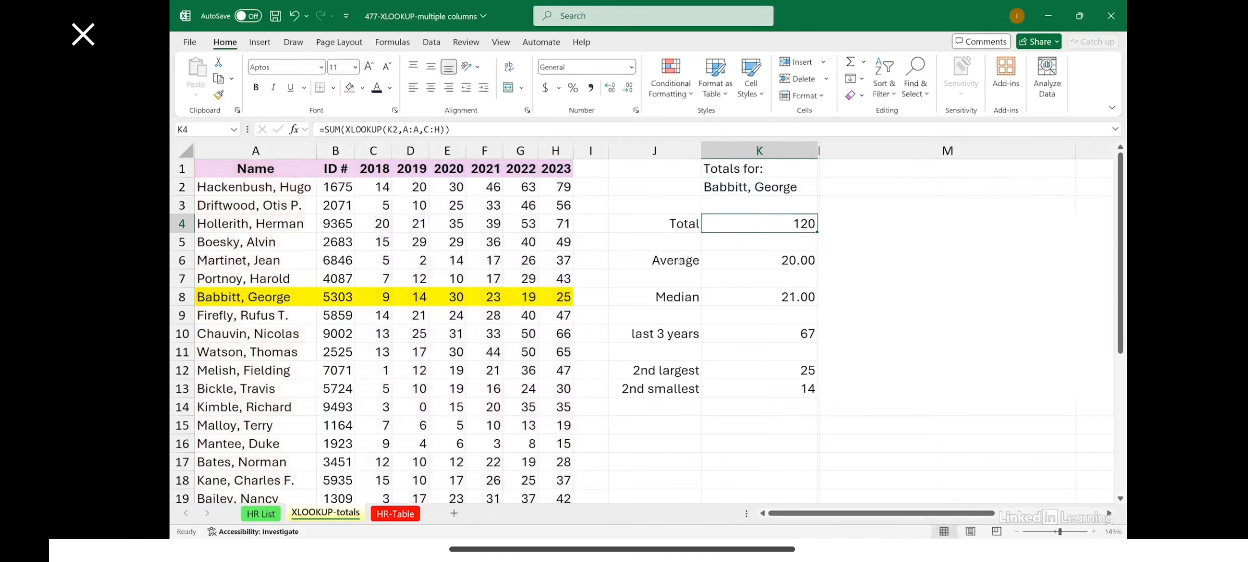
left_click_drag(819, 155, 1021, 156)
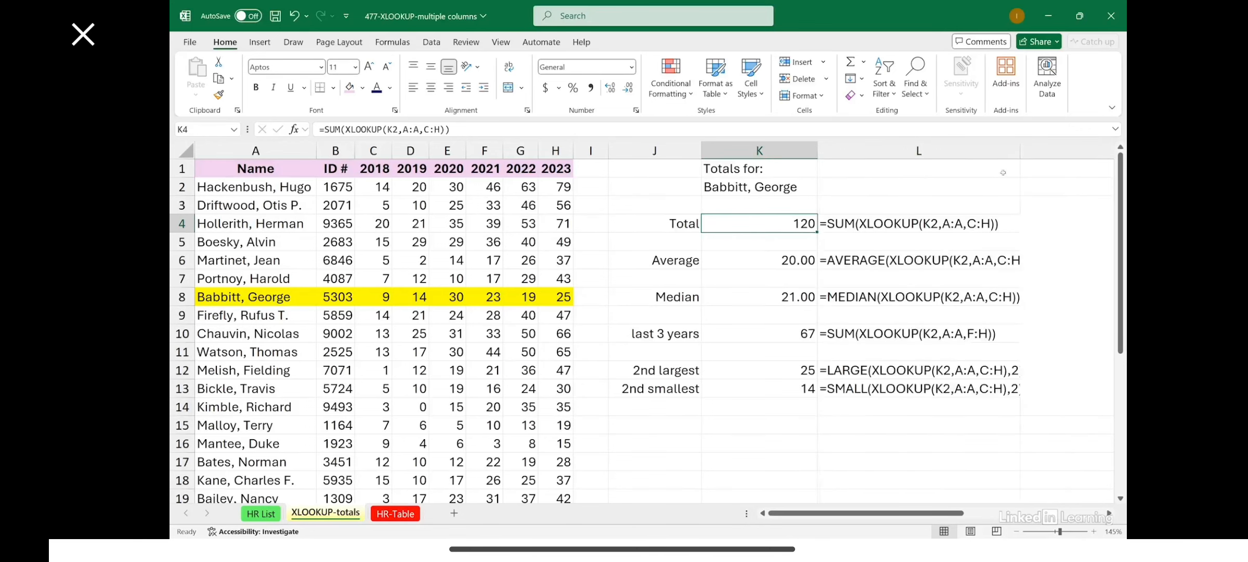
Step: Examine the Average formula in K6 and the last 3 years formula in K10, and return to the HR List sheet
left_click(754, 261)
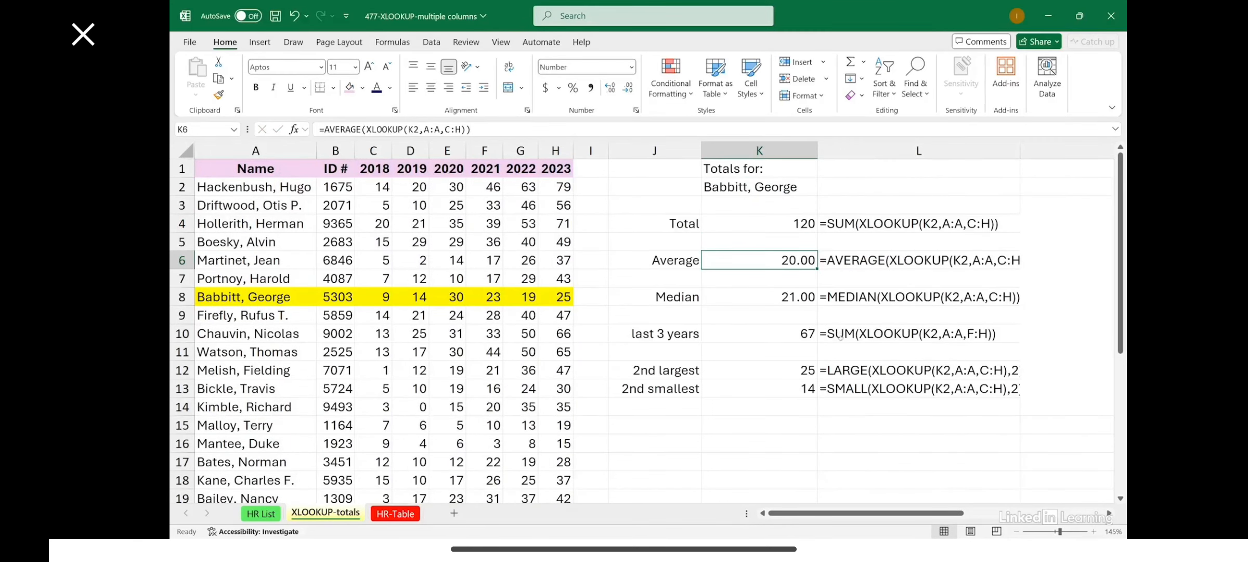
left_click(751, 336)
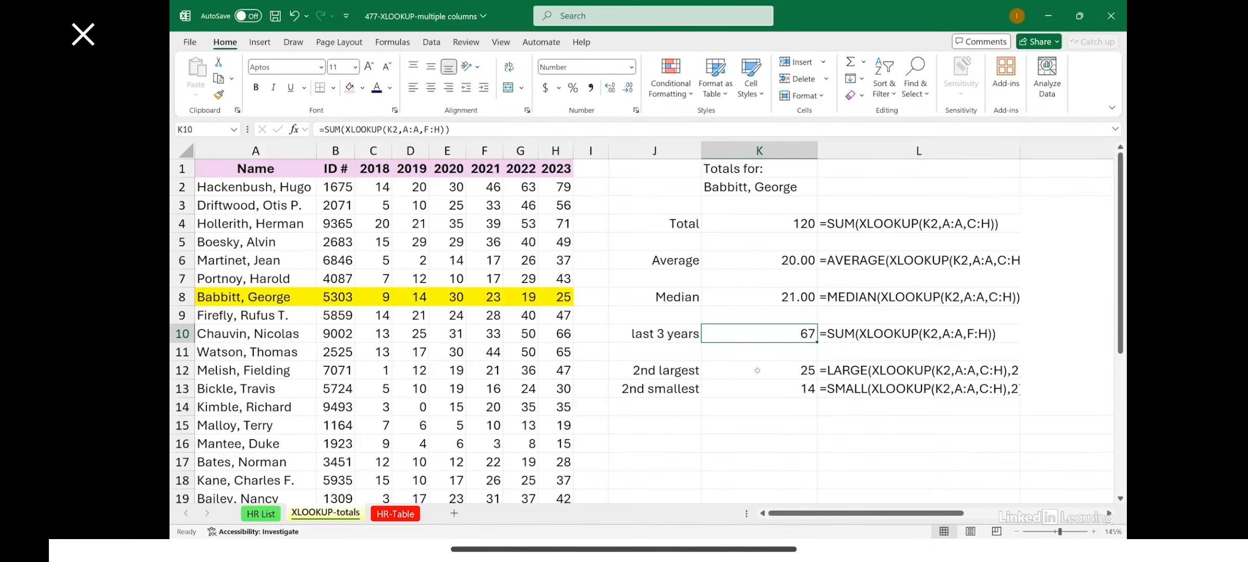
scroll(757, 370, "down", 1)
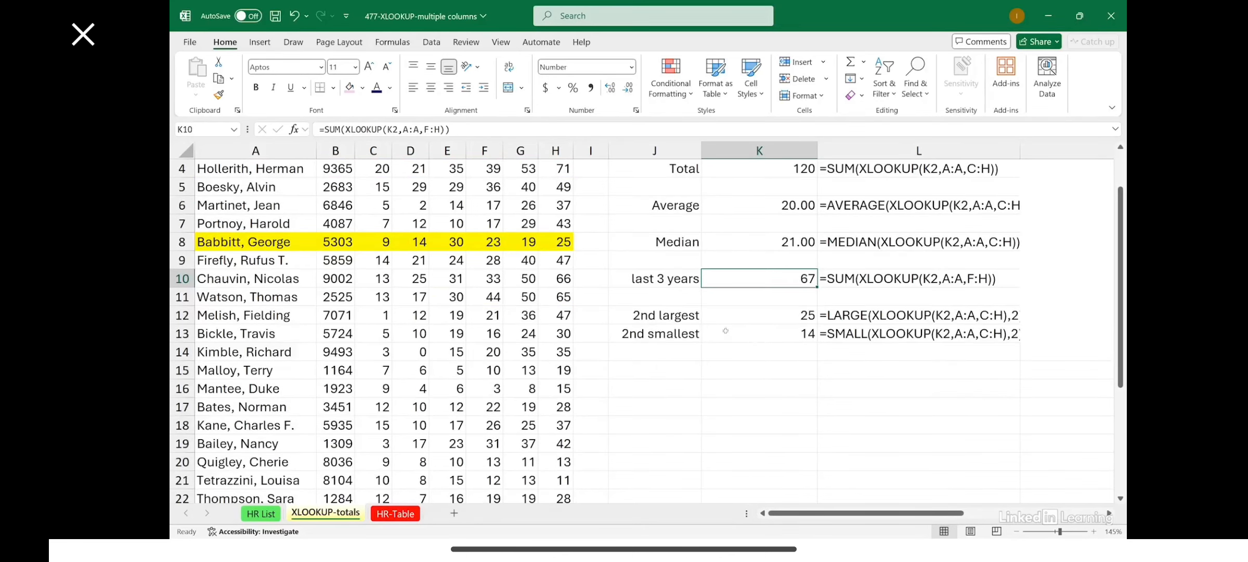
scroll(726, 331, "up", 1)
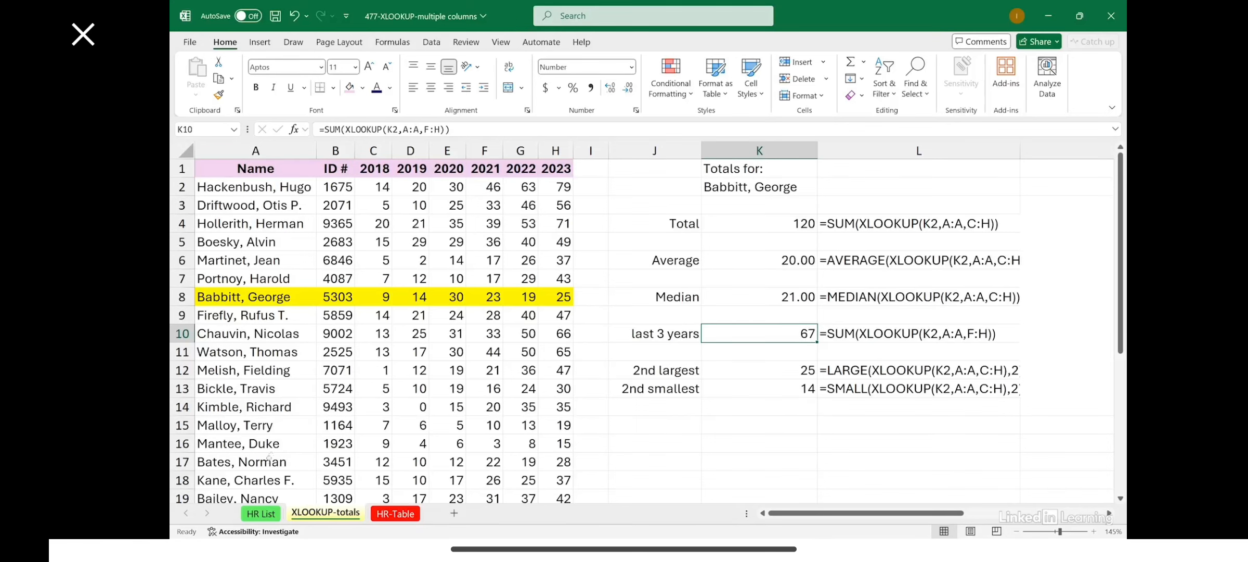
left_click(259, 512)
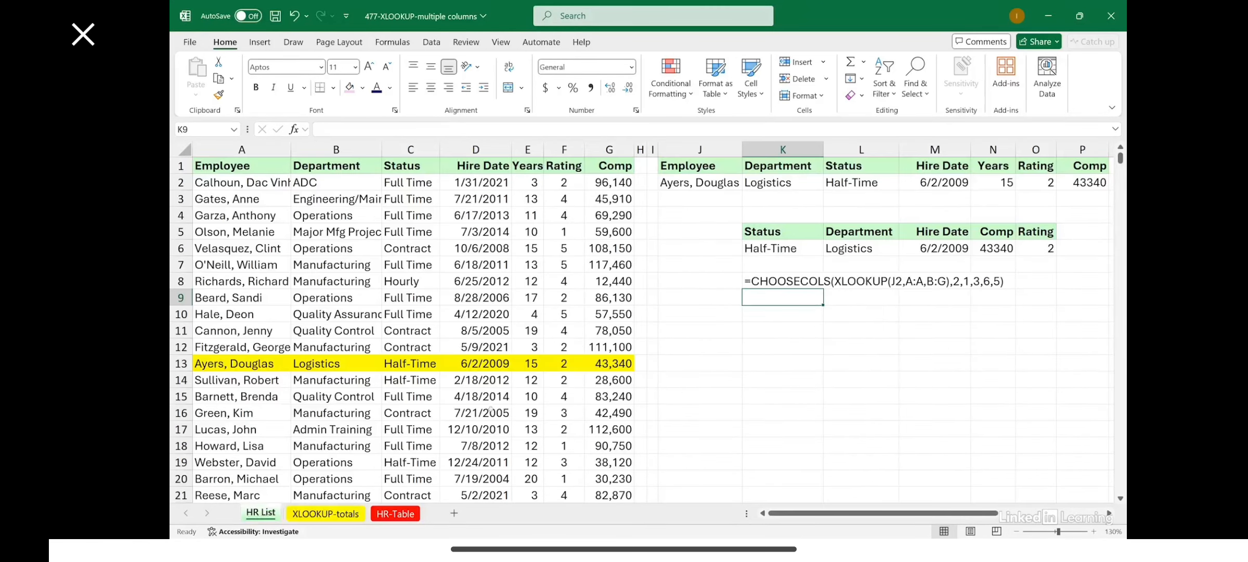